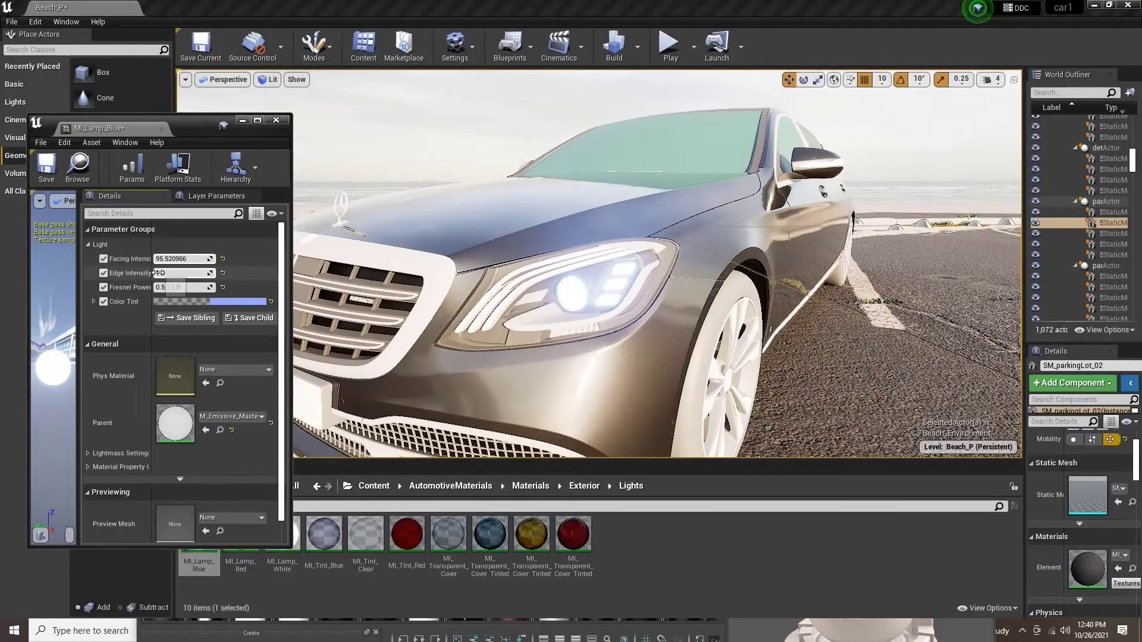
Set MI_Lamp_Blue's facing intensity to about 63, edge intensity about 5.3 and fresnel power about 2.46, and save the material.
mouse_move(182, 273)
mouse_down()
mouse_move(202, 273)
mouse_move(168, 273)
mouse_move(182, 287)
mouse_move(179, 259)
mouse_move(205, 259)
mouse_move(176, 259)
mouse_up()
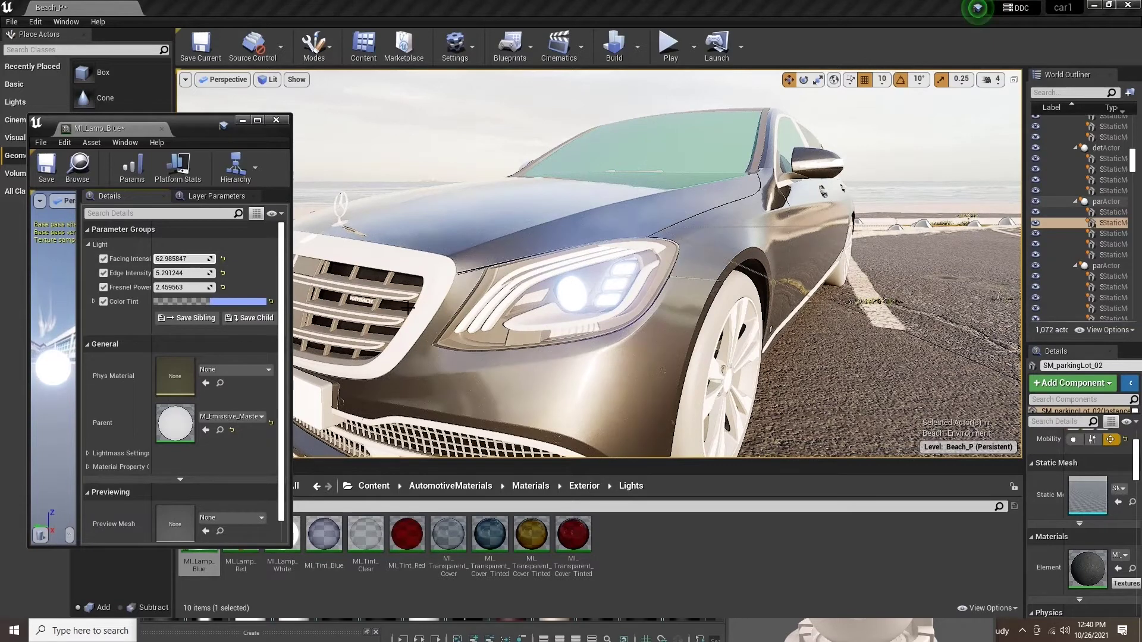
click(46, 167)
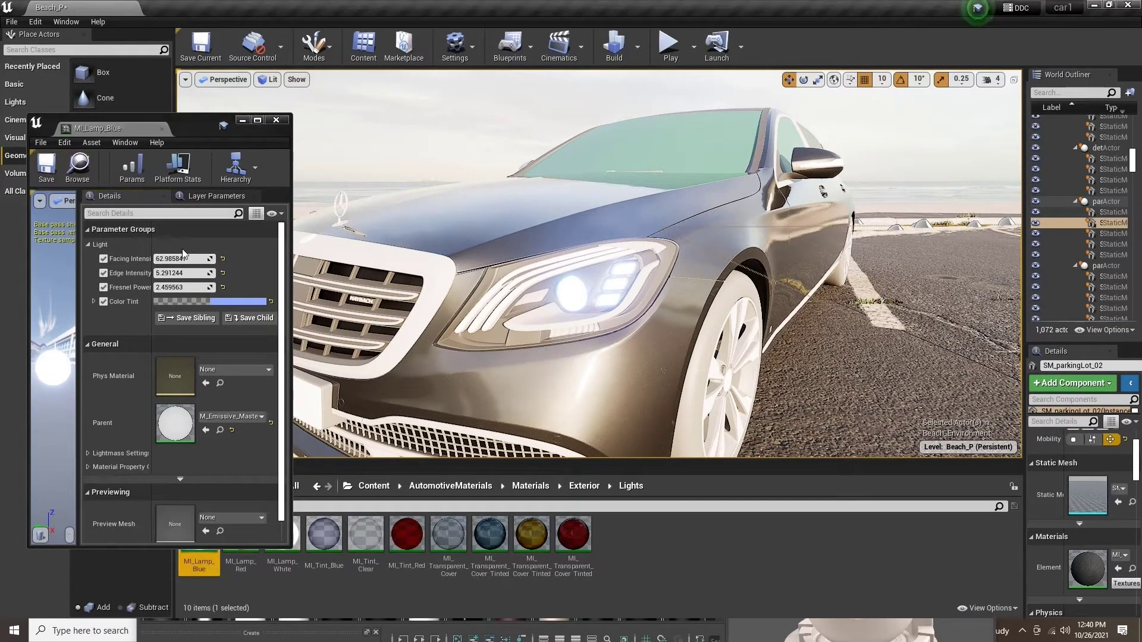
click(276, 120)
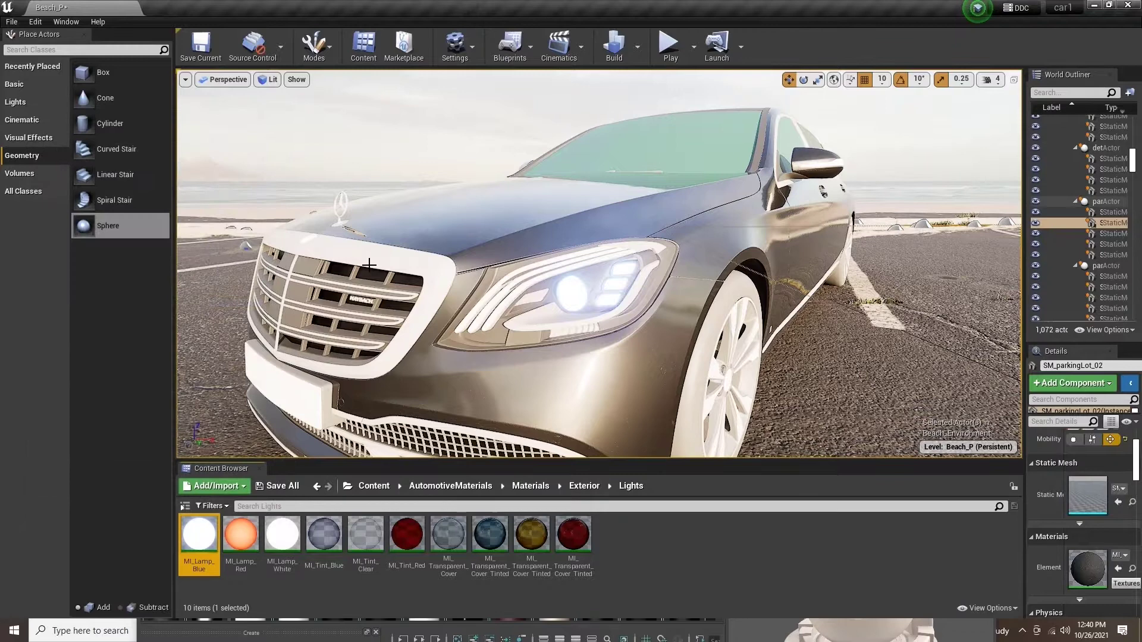
Find the level's directional light by searching for "direction" and set its intensity to 0.5 lux.
scroll(501, 339, down, 3)
scroll(512, 326, up, 3)
middle_drag(512, 327, 440, 327)
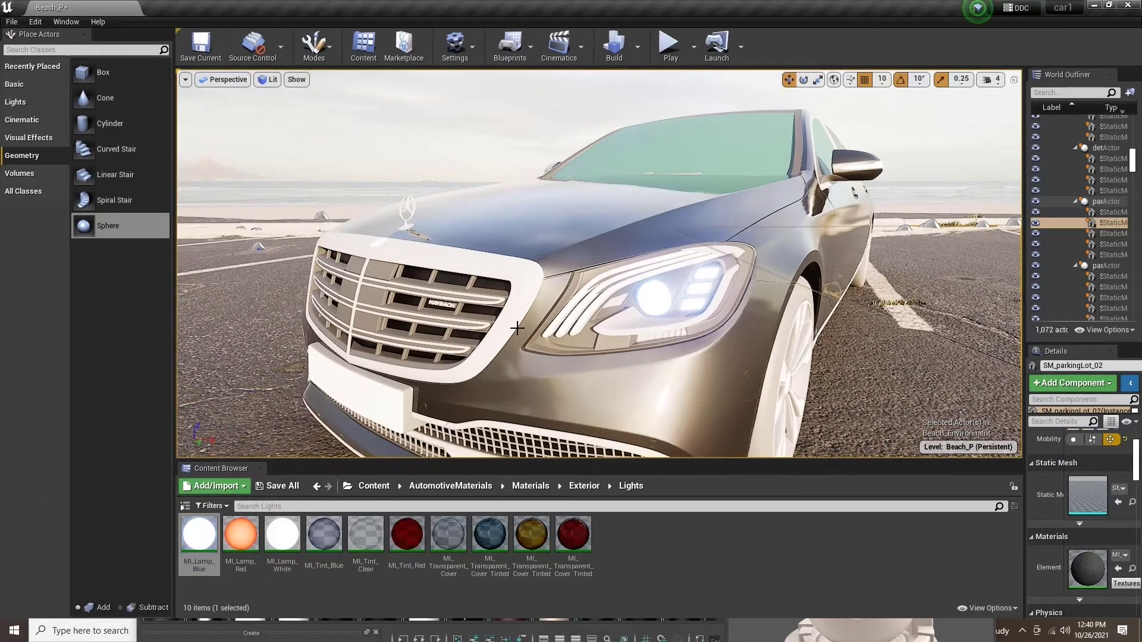
click(1058, 92)
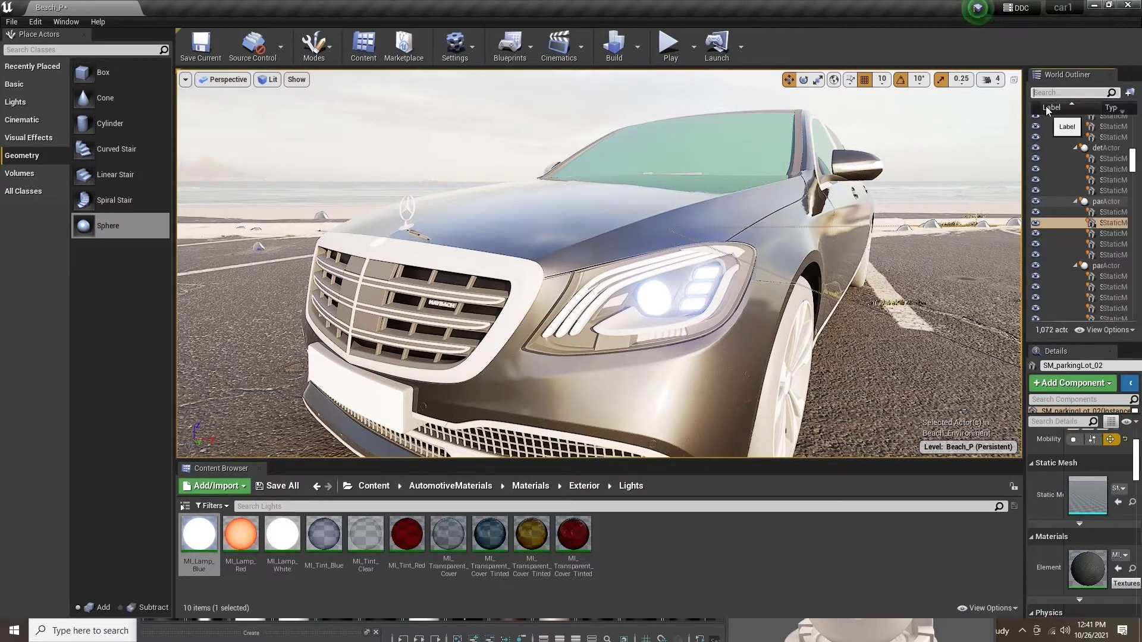
text(direction)
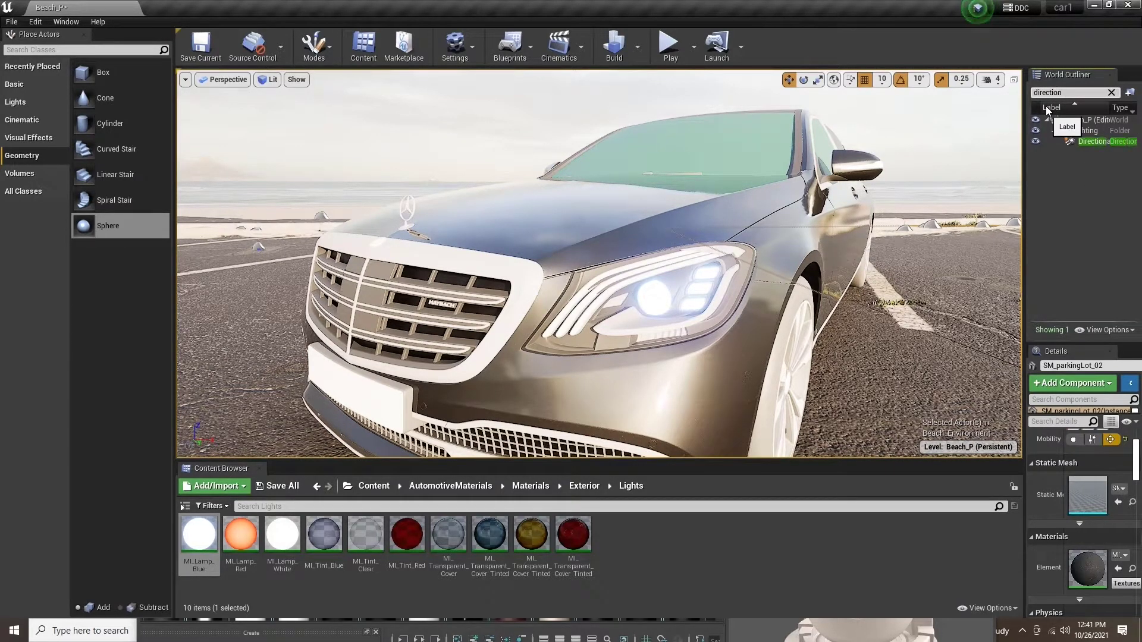
click(1102, 141)
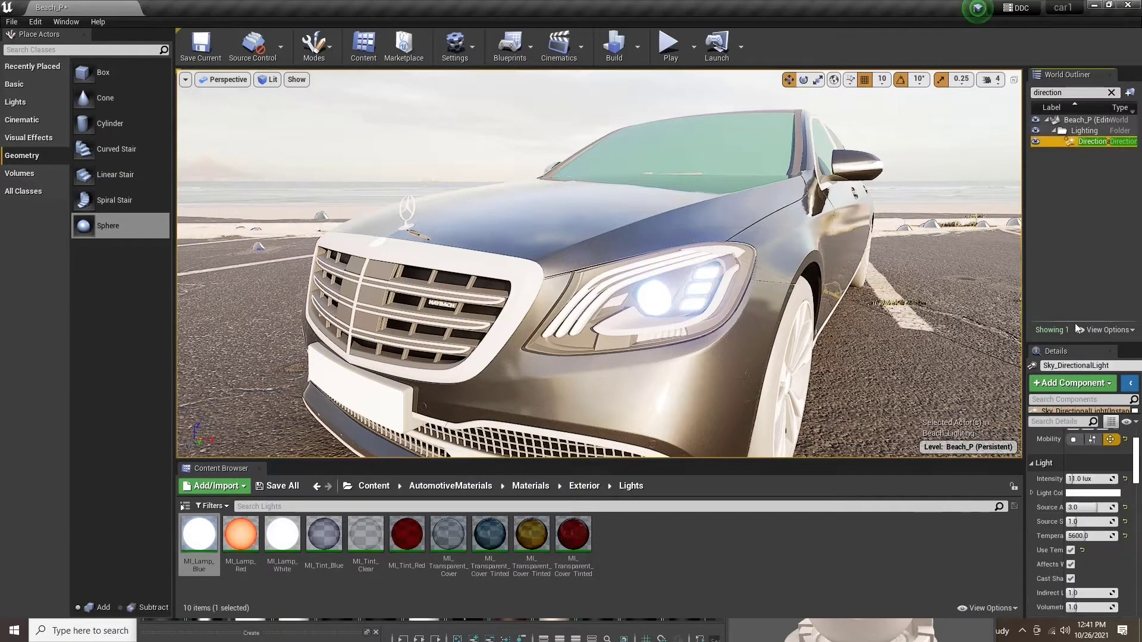
click(1084, 477)
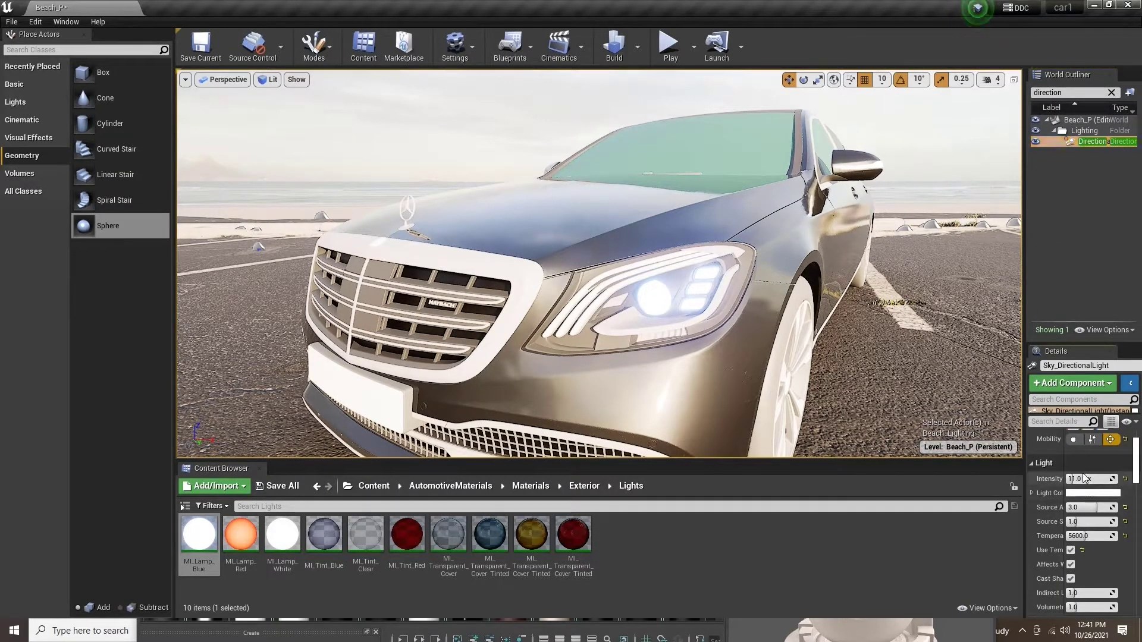
text(0.5)
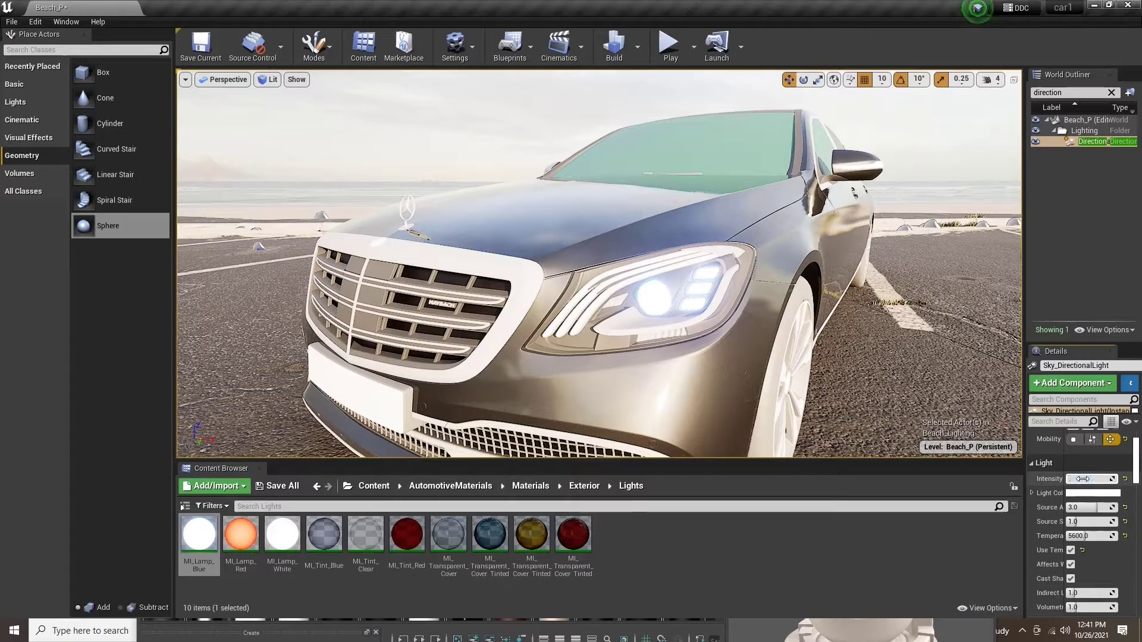
key(Return)
Examine the glowing headlight up close and from a wider angle on the front of the car.
middle_drag(721, 297, 759, 304)
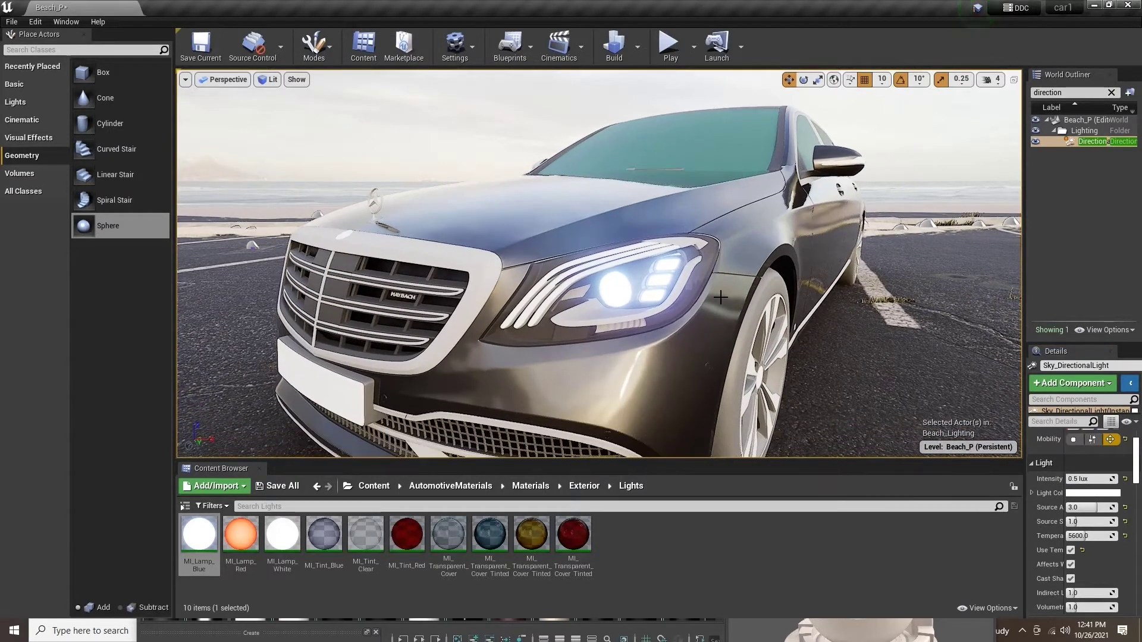
right_drag(721, 298, 589, 262)
alt+drag(709, 252, 767, 252)
alt+drag(613, 292, 691, 278)
right_drag(678, 271, 635, 282)
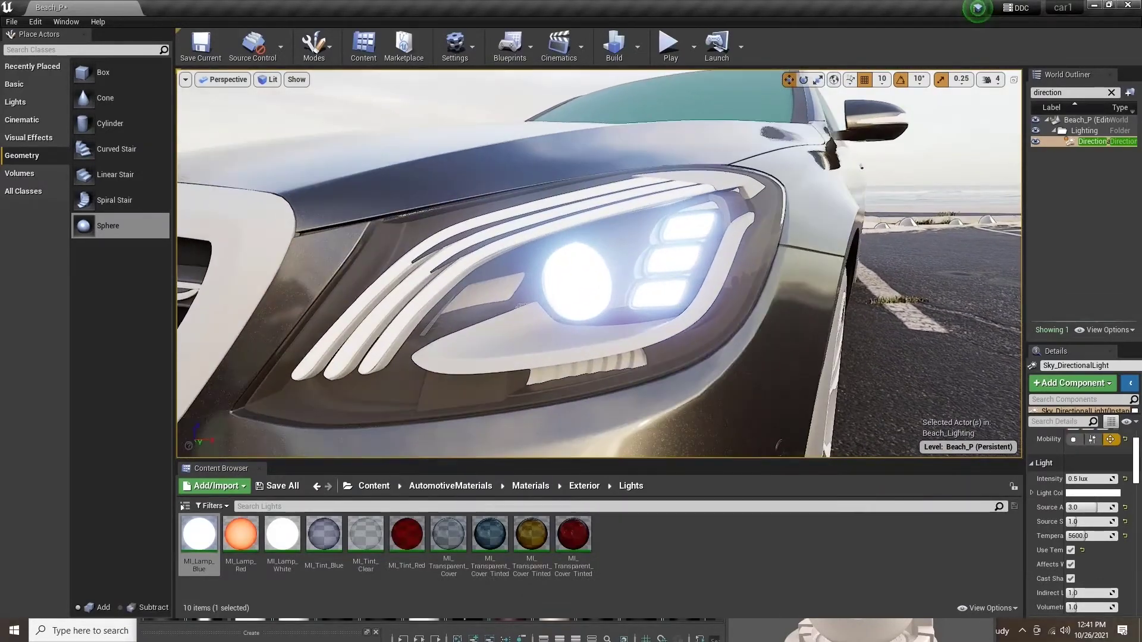
key(s)
right_drag(462, 293, 462, 292)
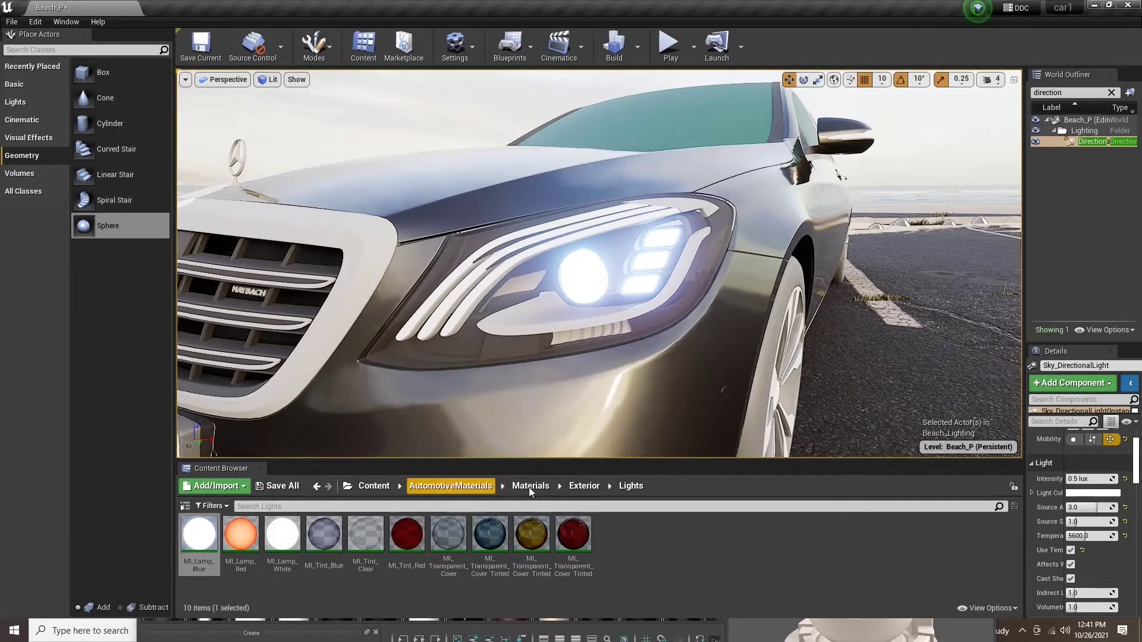
Save the current level and open the Mercedes_Combined_Material mesh from the Content/Car folder.
click(451, 486)
click(373, 486)
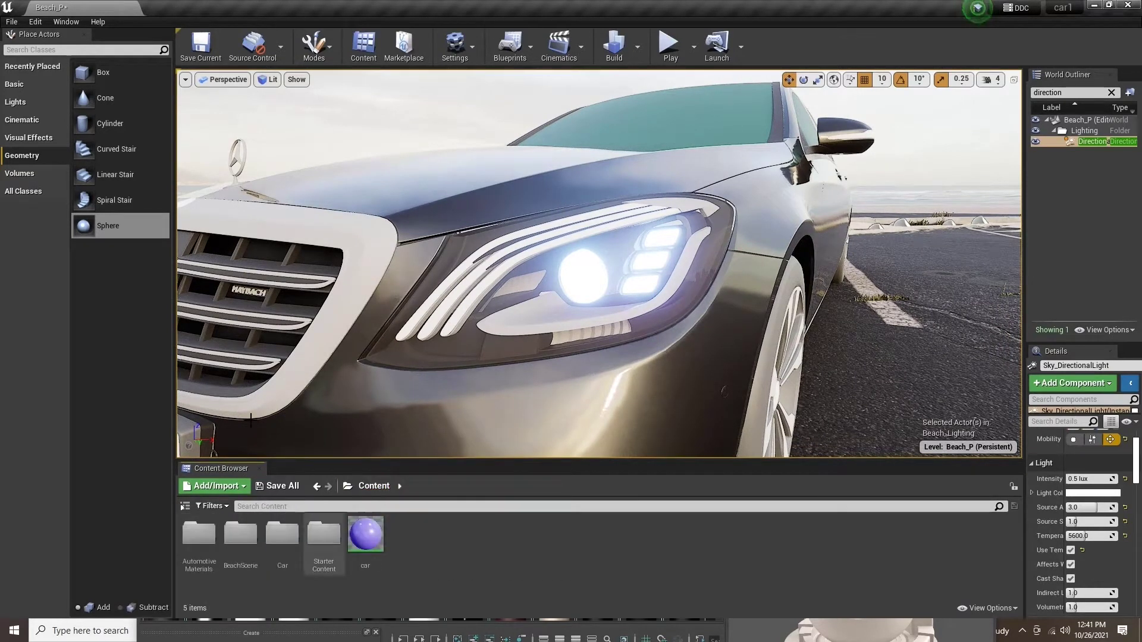
click(200, 47)
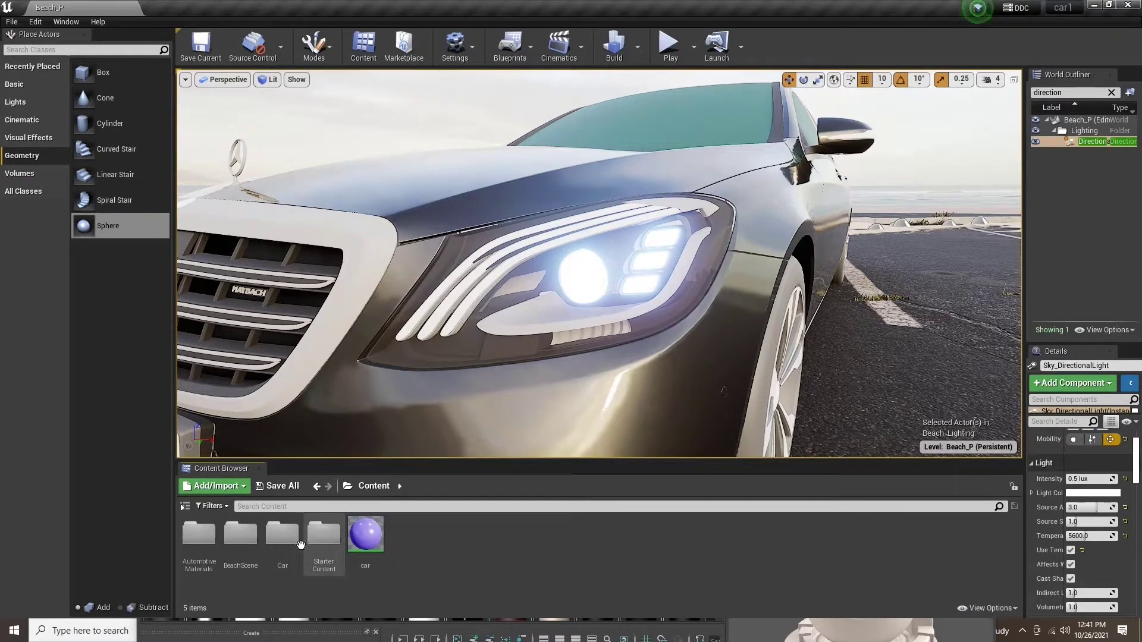
double_click(284, 545)
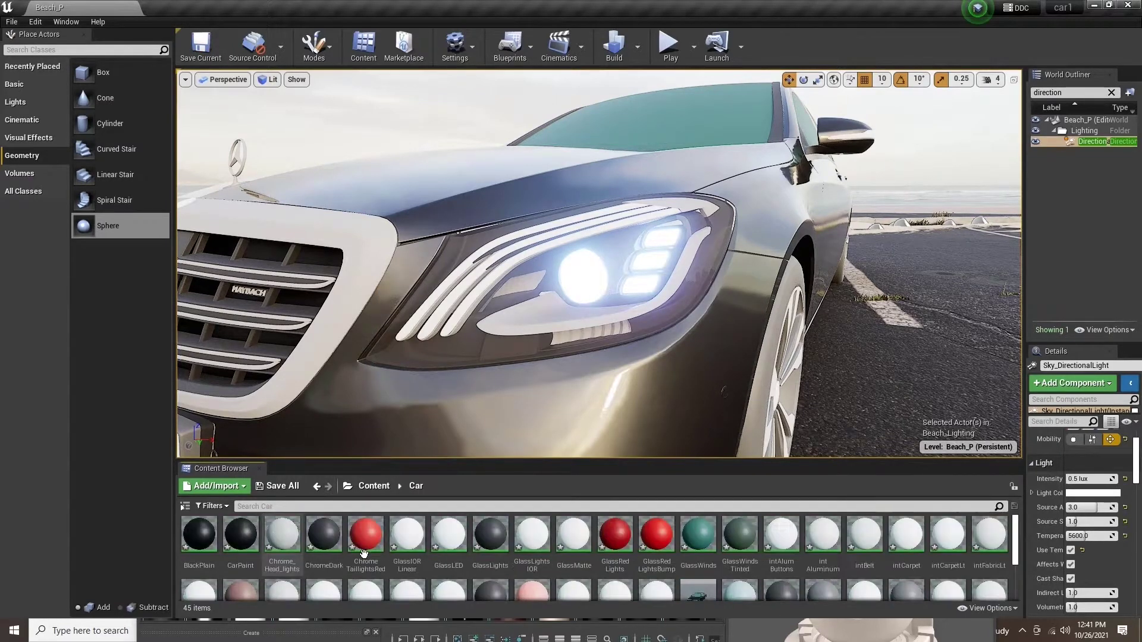
scroll(655, 553, down, 2)
double_click(697, 532)
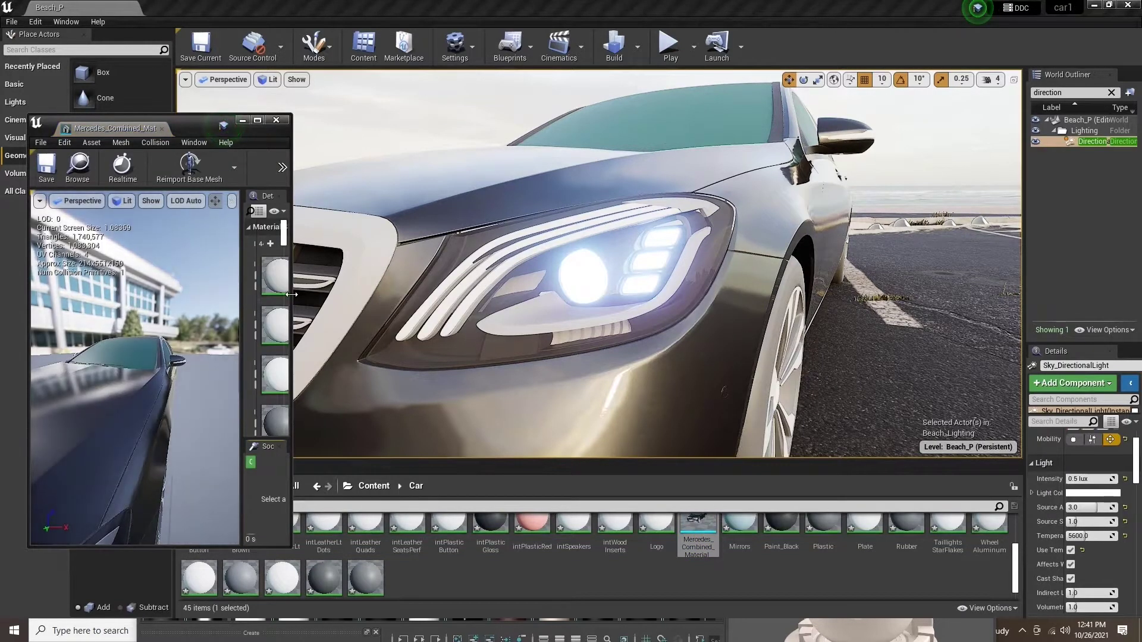
Enlarge the mesh editor and its details area, filter the material slots by "chrome", and reposition the window to uncover the asset browser.
drag(291, 294, 660, 294)
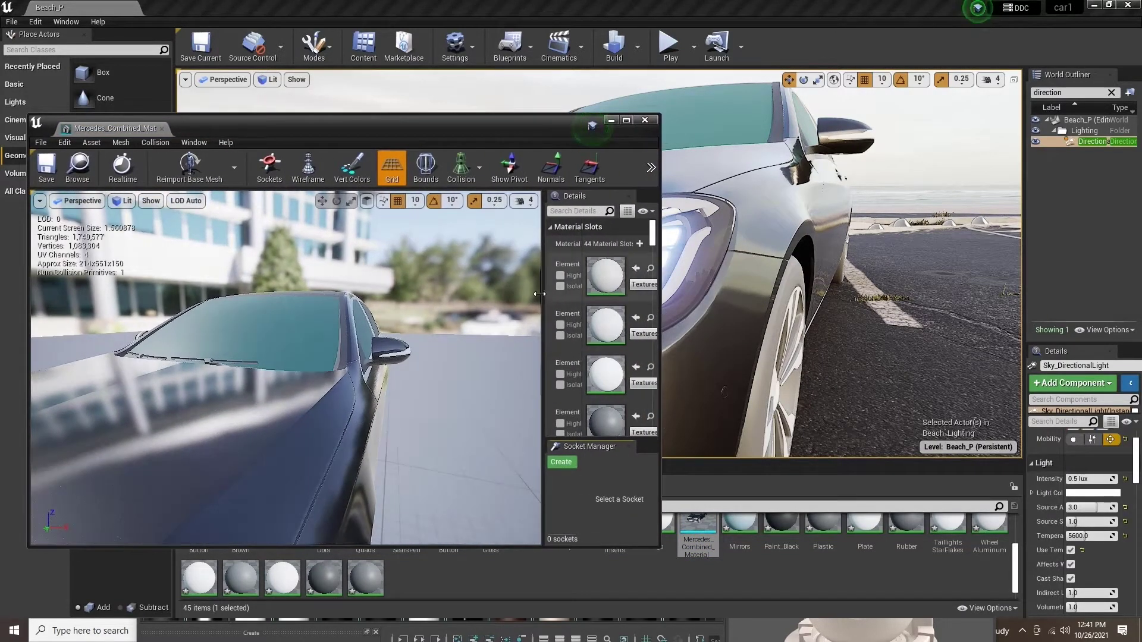
drag(538, 294, 434, 295)
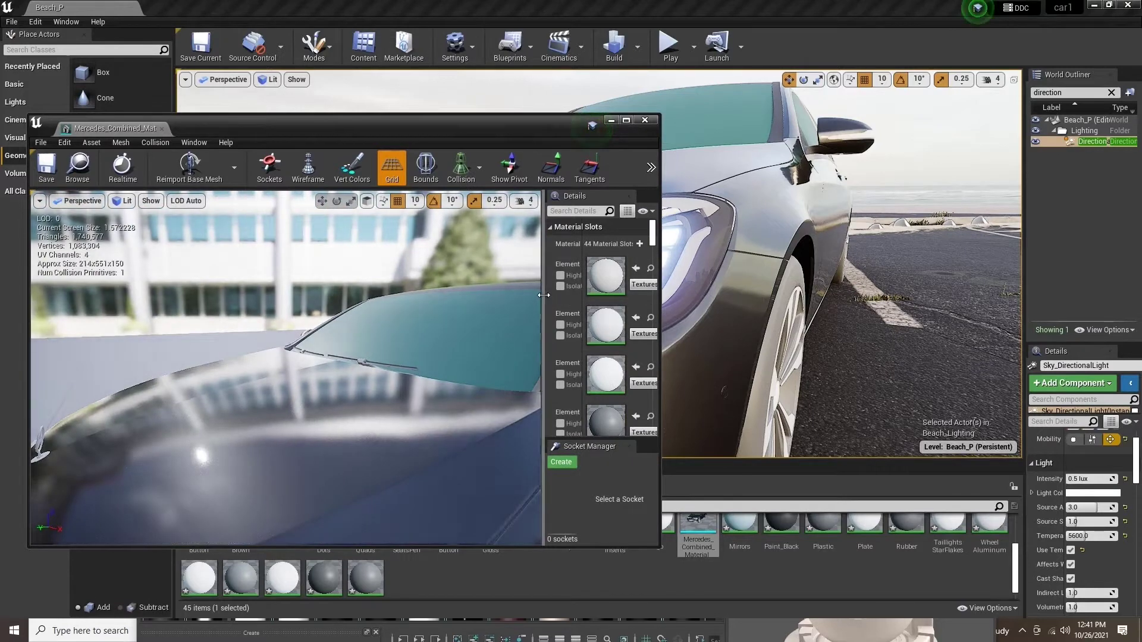
drag(543, 295, 362, 285)
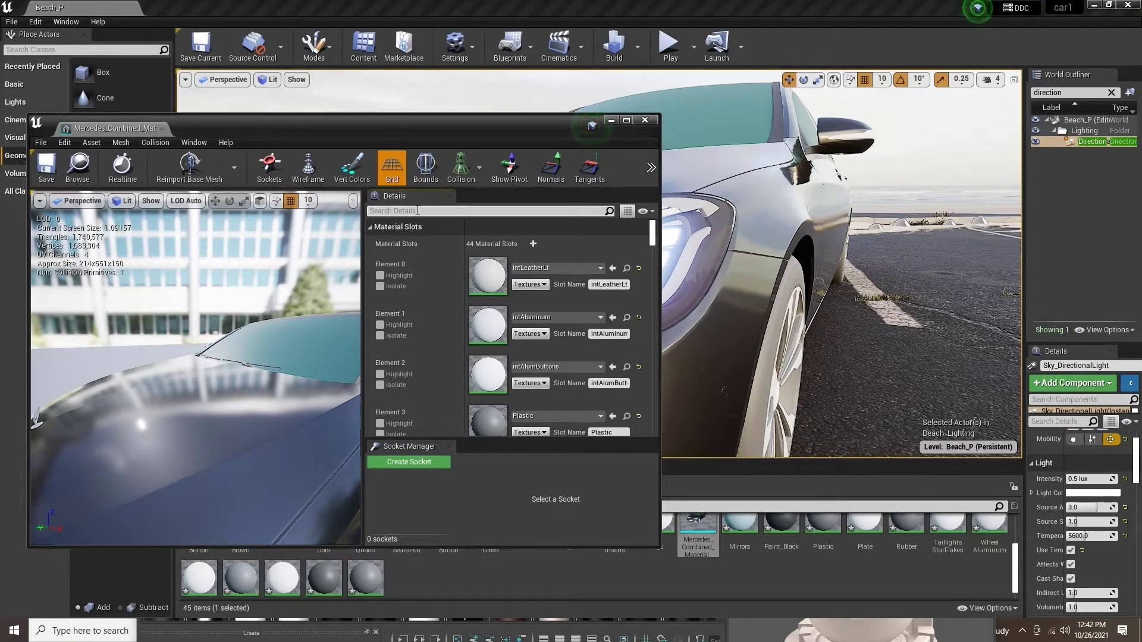
click(417, 211)
text(chrome)
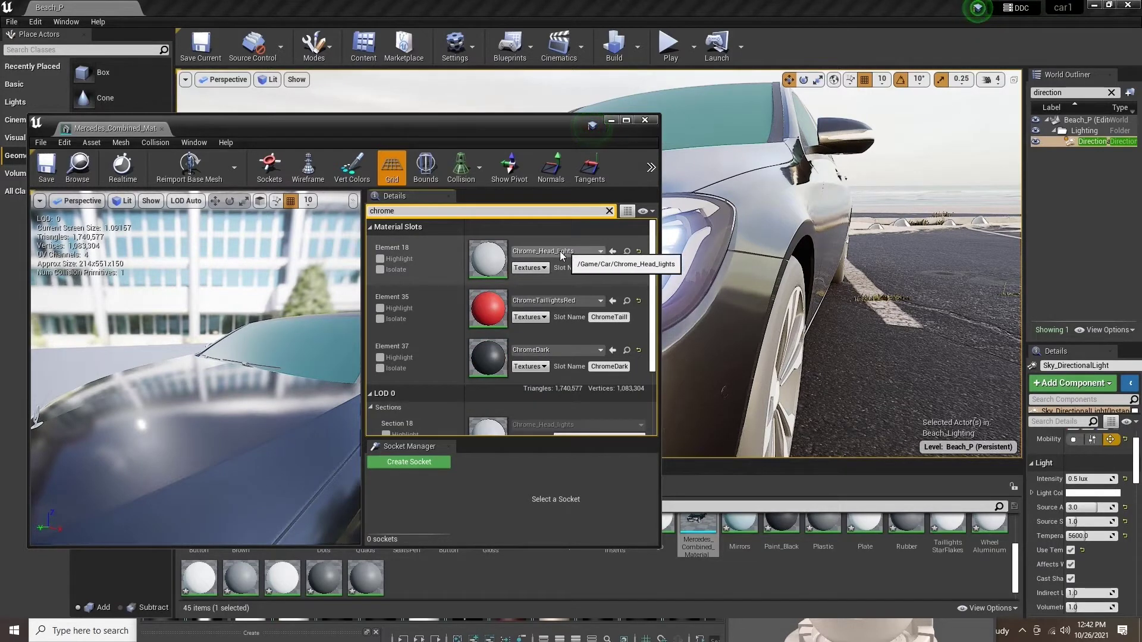
click(465, 573)
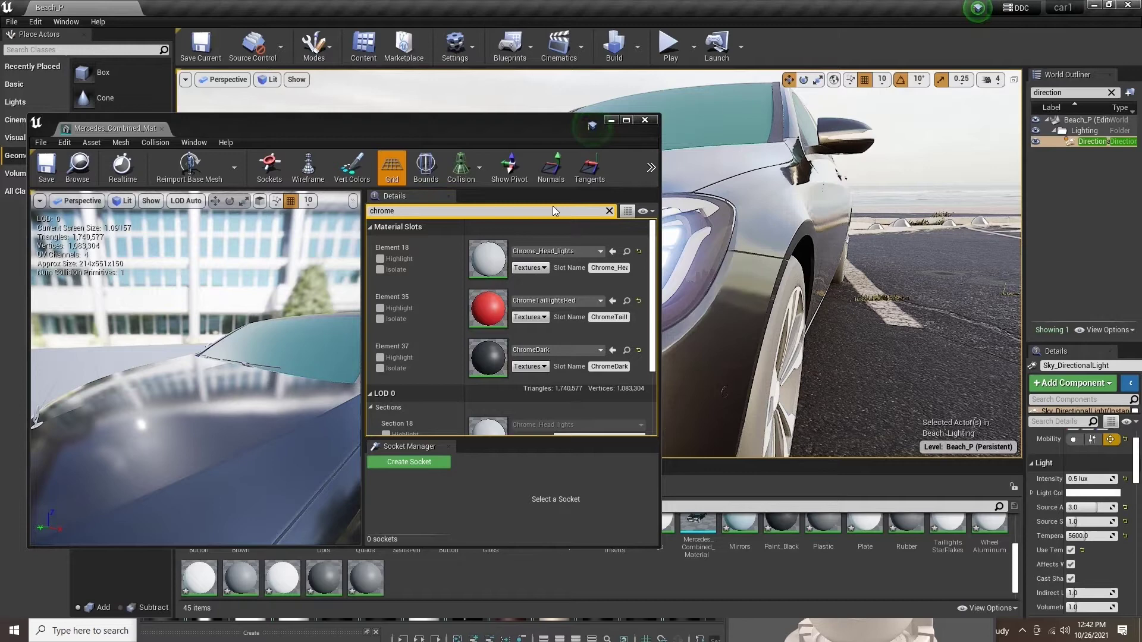
drag(418, 128, 533, 37)
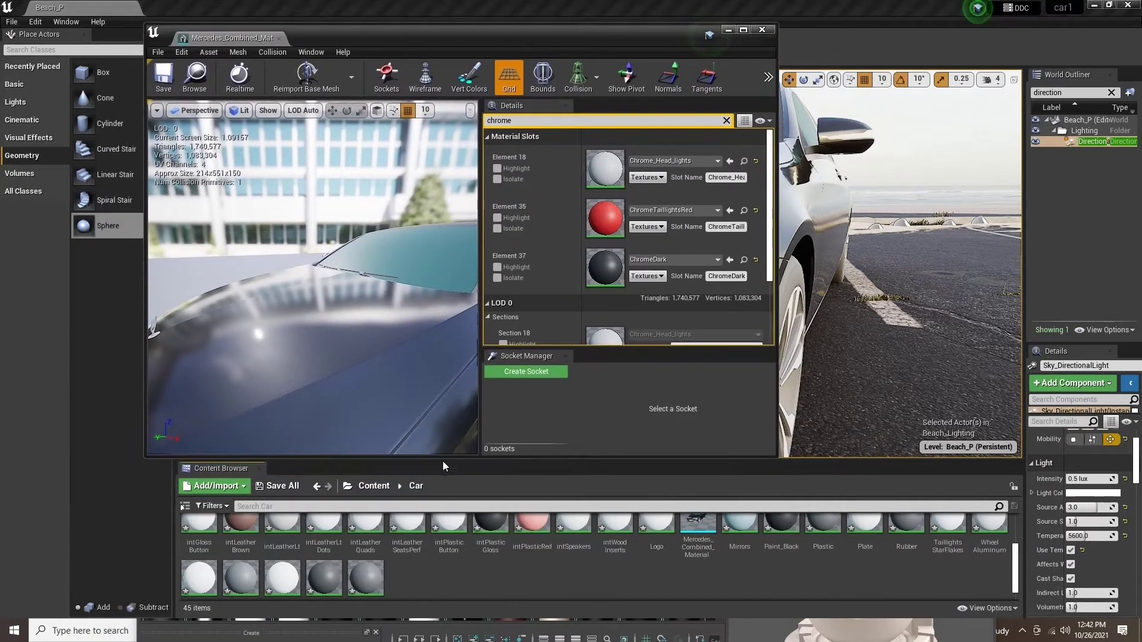
Browse to the AutomotiveMaterials/Materials/Exterior/Metal folder and look through its metal materials.
click(380, 488)
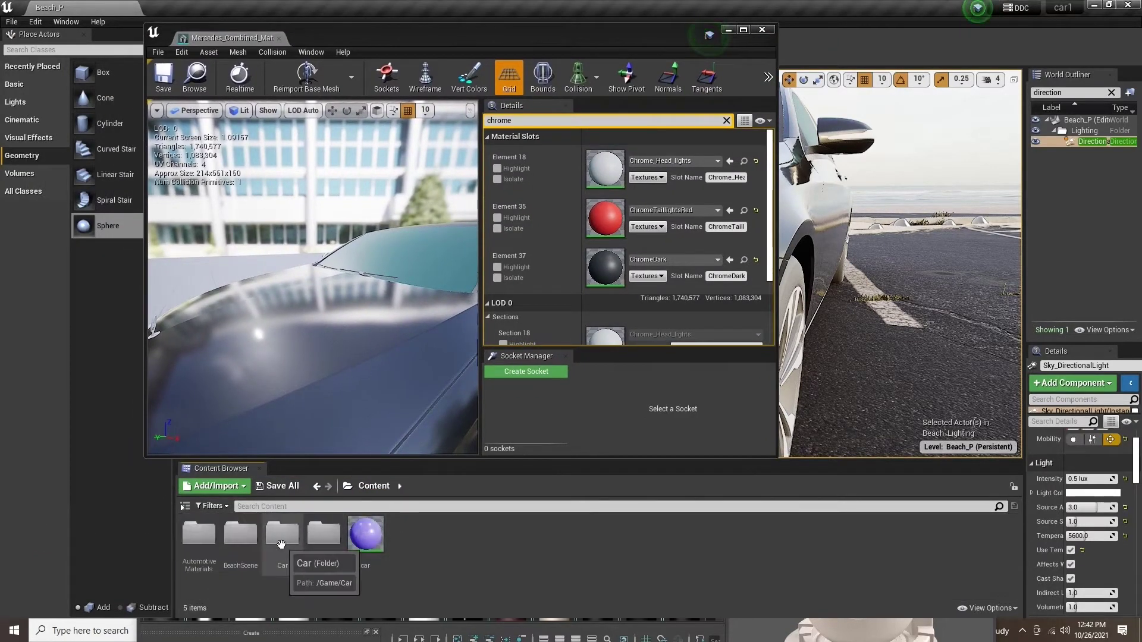
double_click(190, 538)
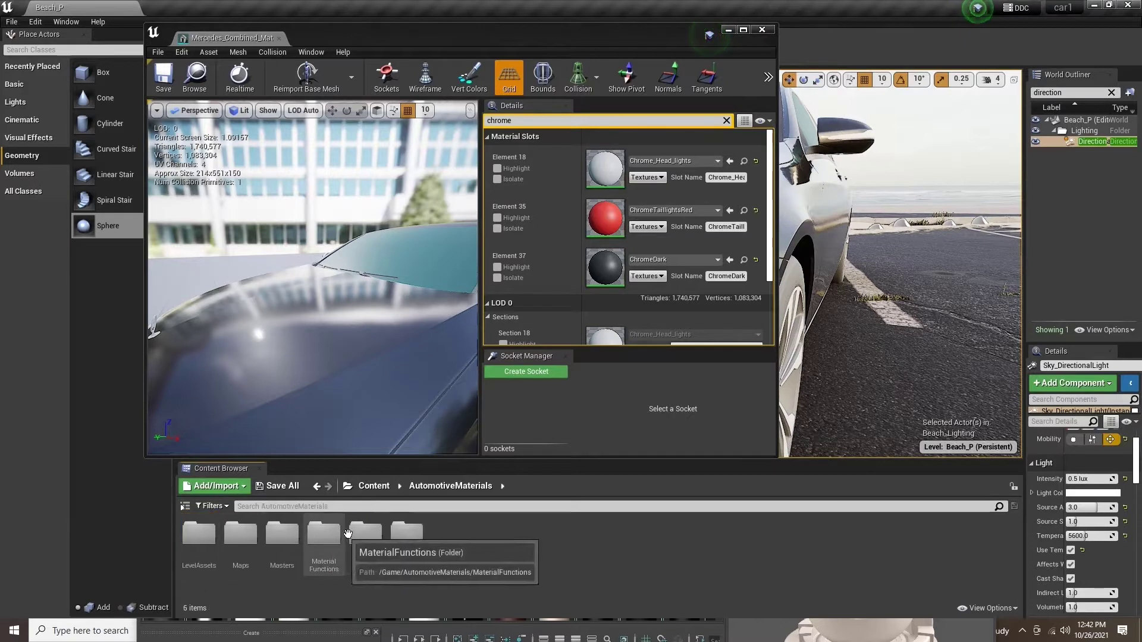
click(366, 533)
double_click(366, 534)
click(199, 536)
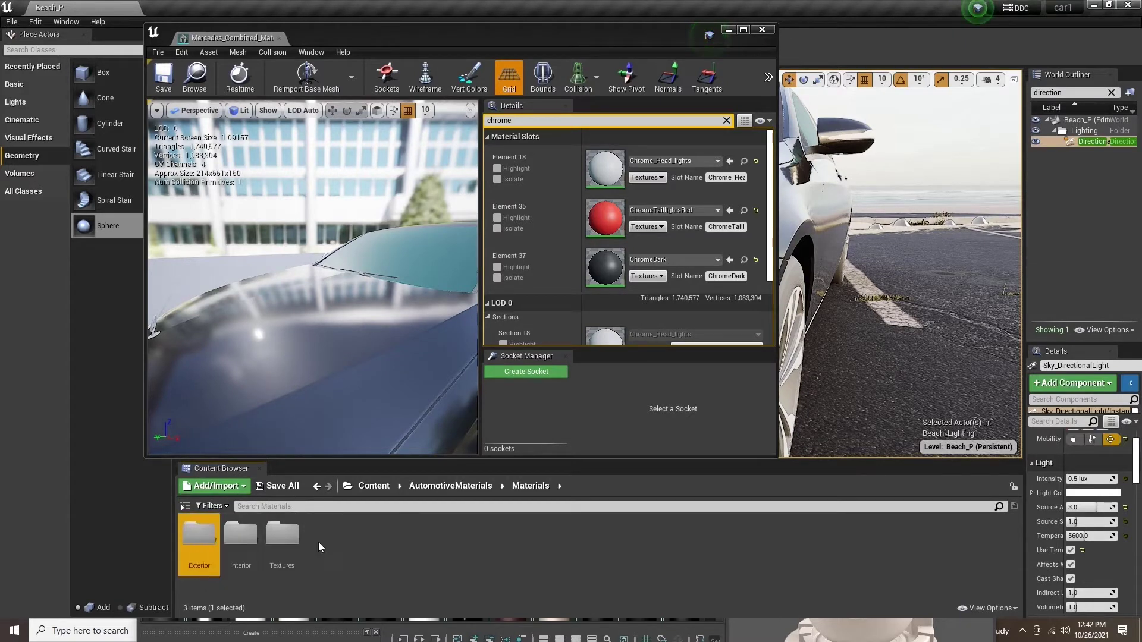
double_click(192, 537)
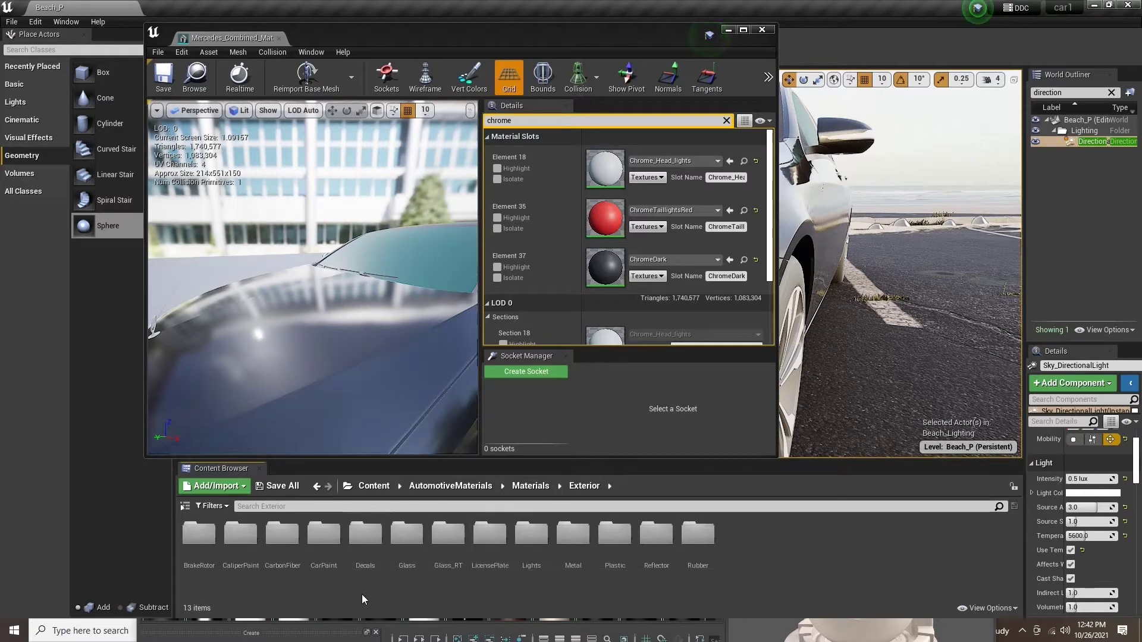
double_click(323, 534)
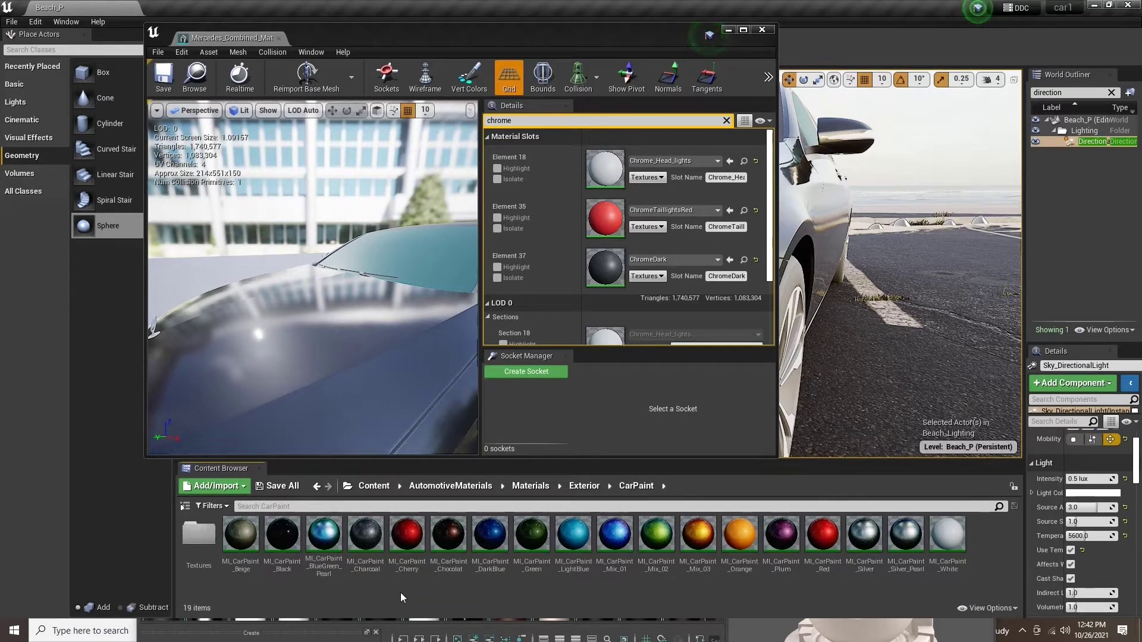
click(583, 486)
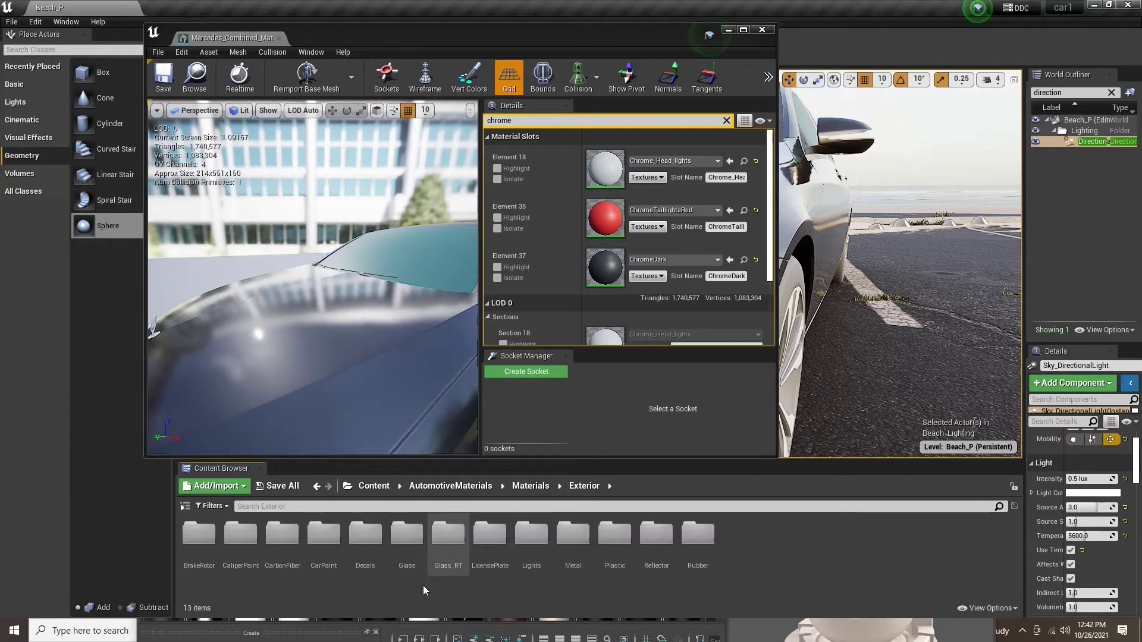
double_click(572, 536)
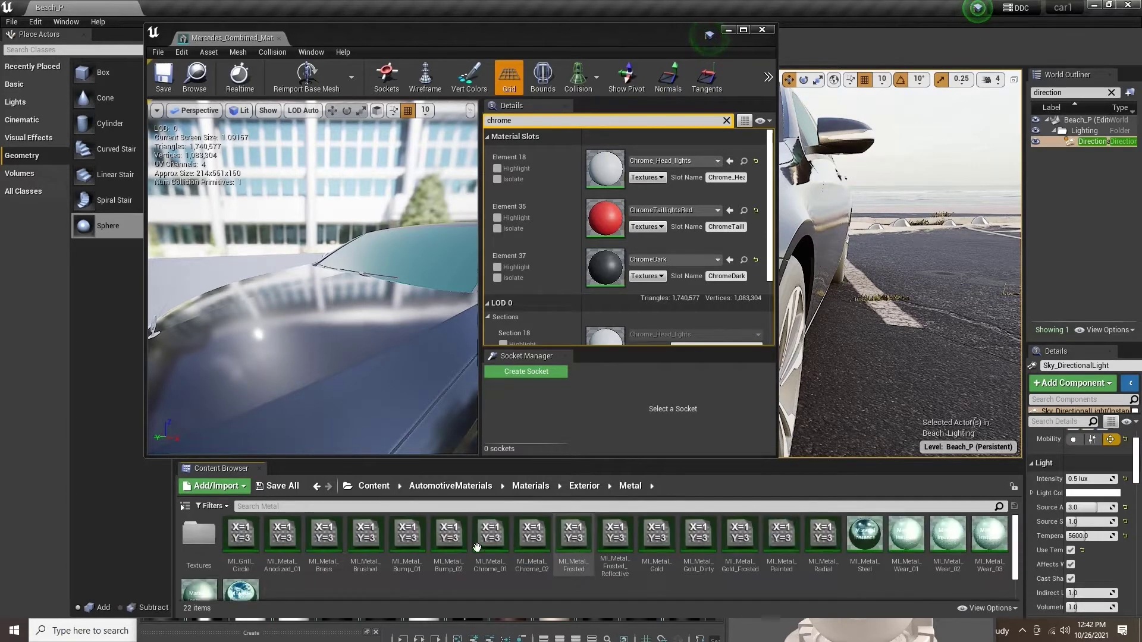
scroll(308, 573, down, 1)
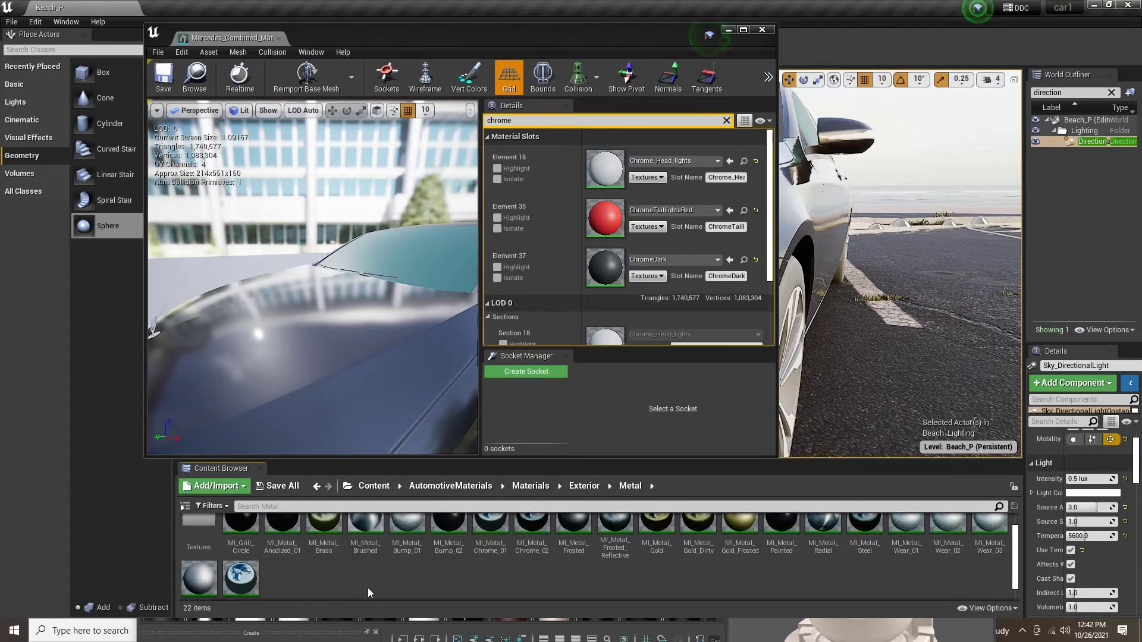
scroll(367, 588, up, 1)
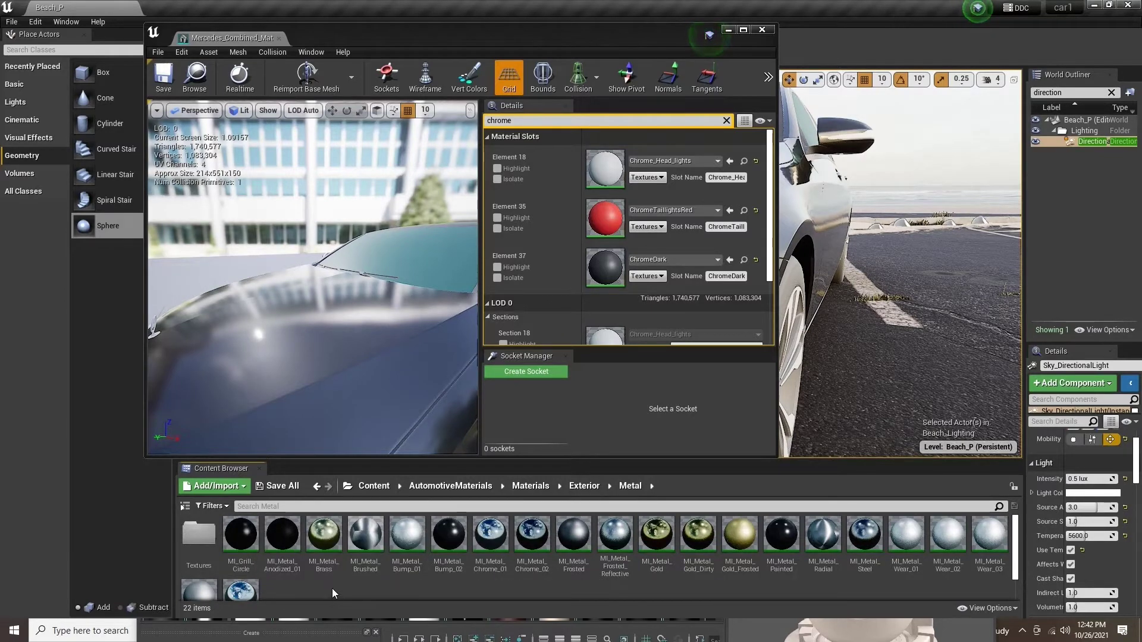
Assign MI_Metal_Chrome_01 to the Chrome_Head_lights slot (Element 18) and check the headlight in the mesh preview.
drag(490, 536, 604, 164)
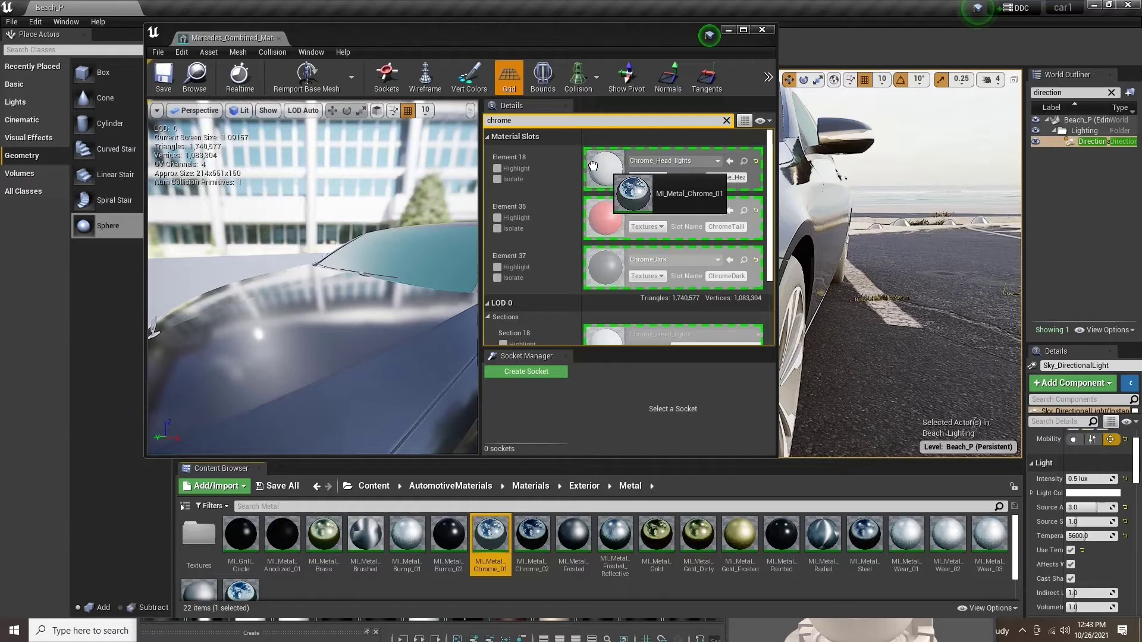
drag(593, 166, 593, 166)
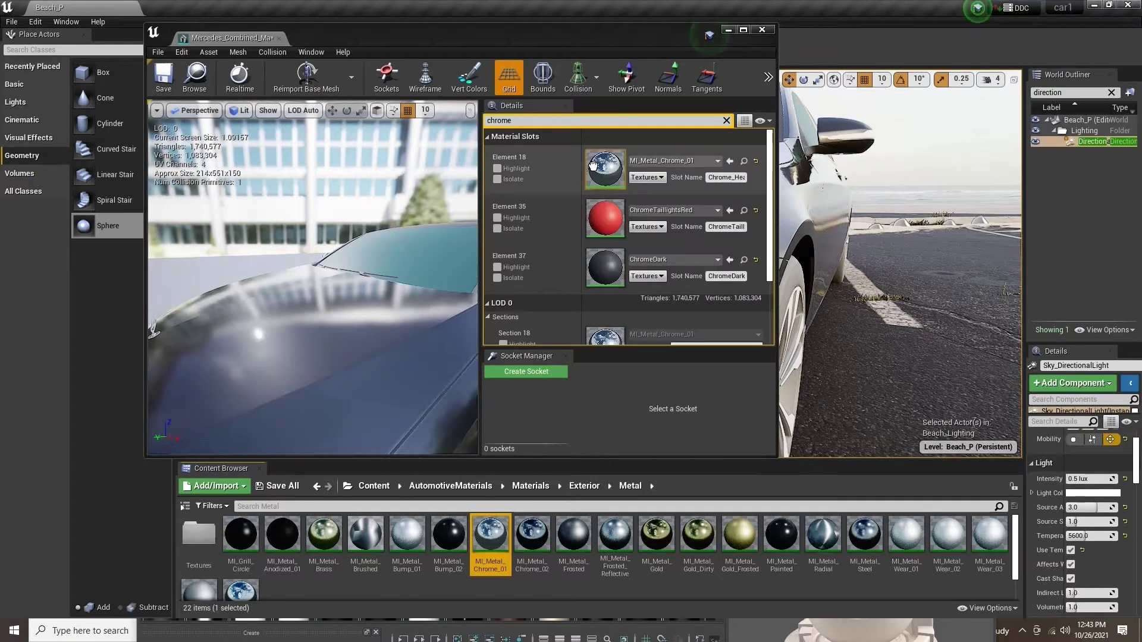
middle_drag(337, 393, 306, 452)
drag(279, 315, 368, 375)
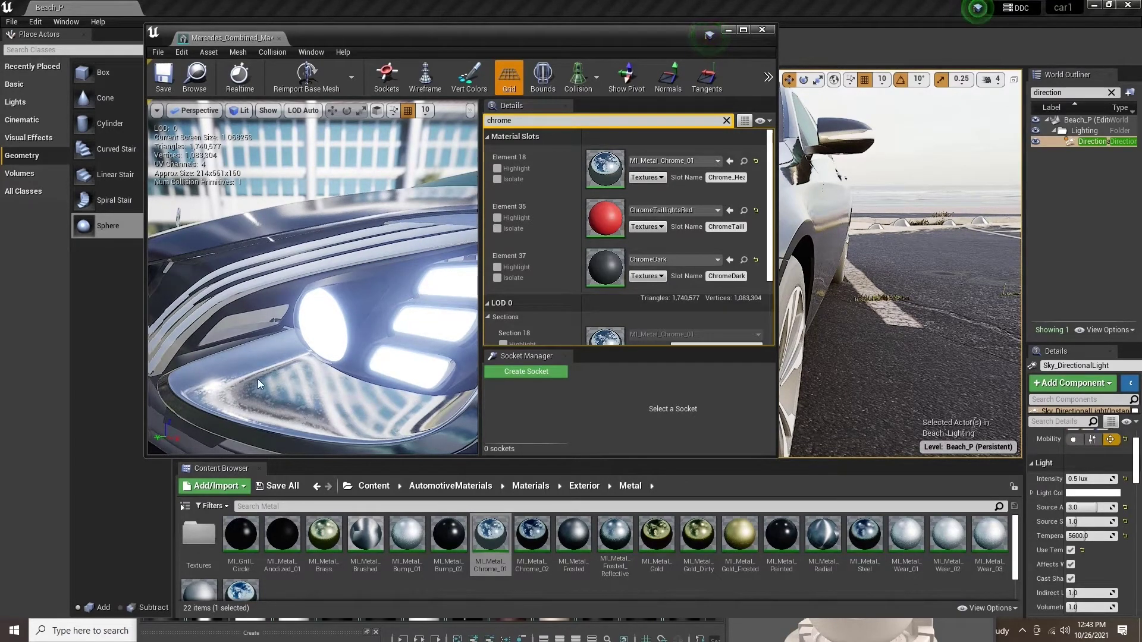
key(super)
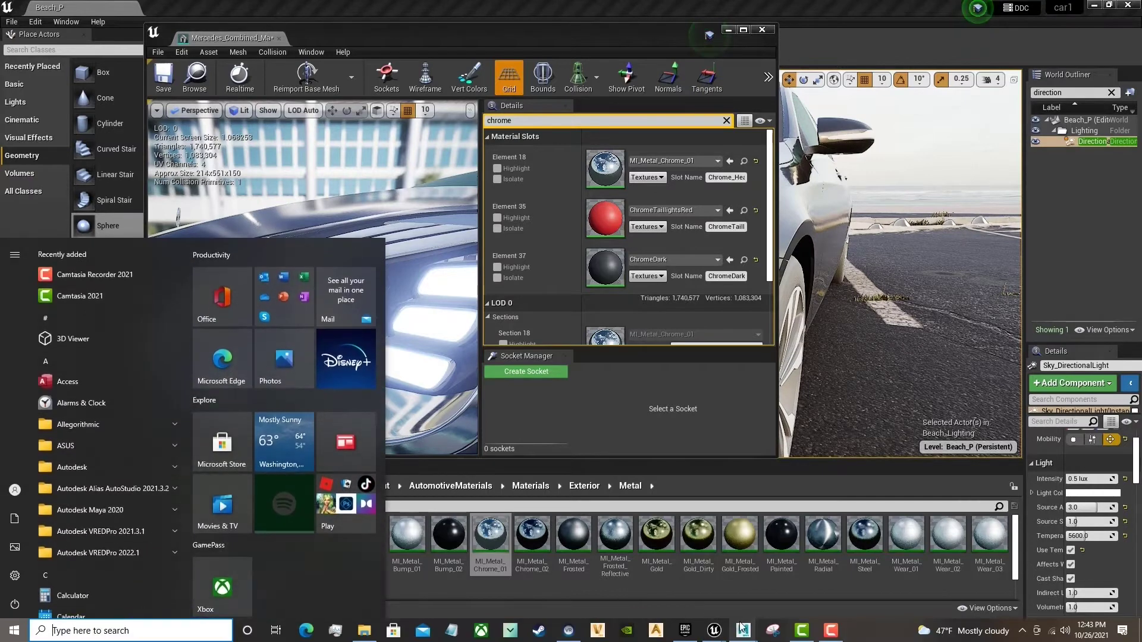
Switch to Maya, zoom in on the car's front headlight and select the Car mesh.
mouse_move(742, 630)
click(769, 544)
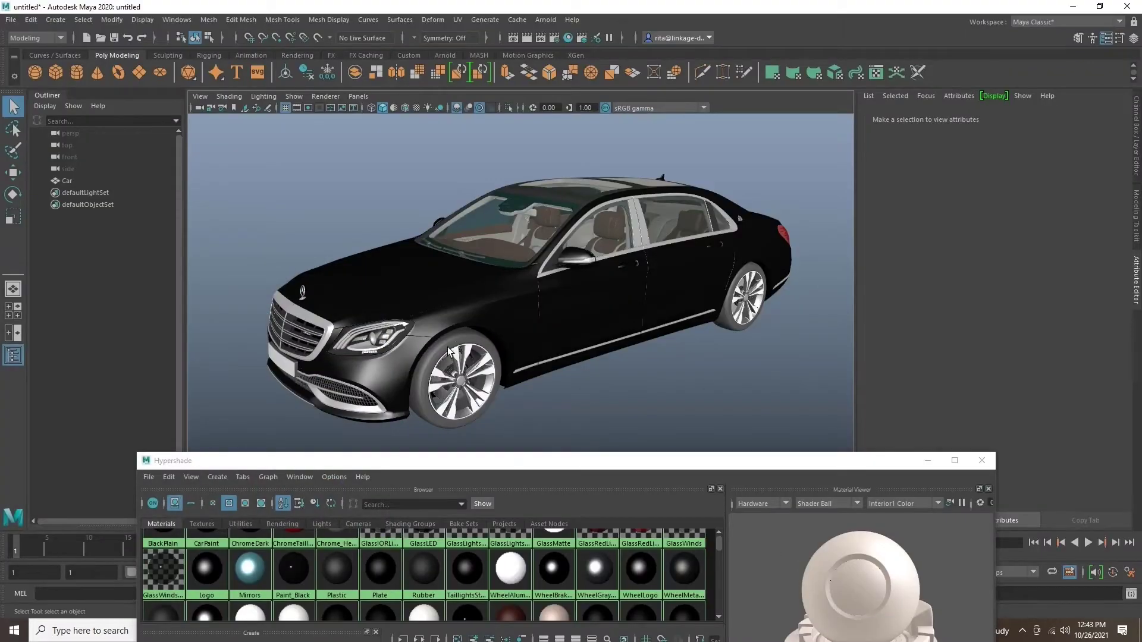
scroll(448, 351, up, 10)
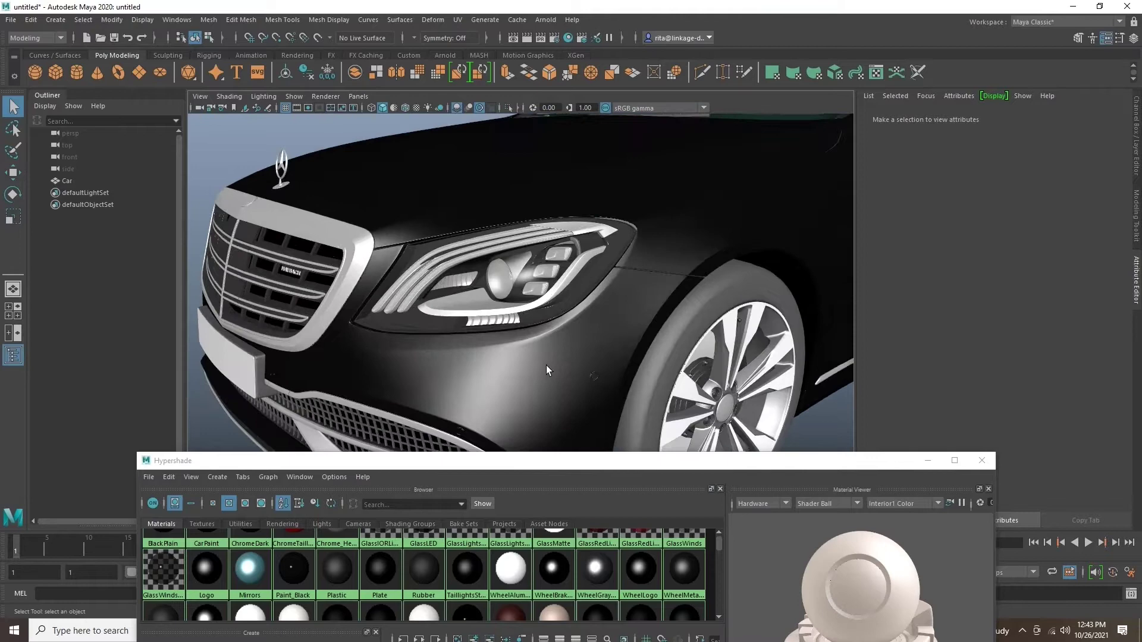
scroll(546, 365, up, 10)
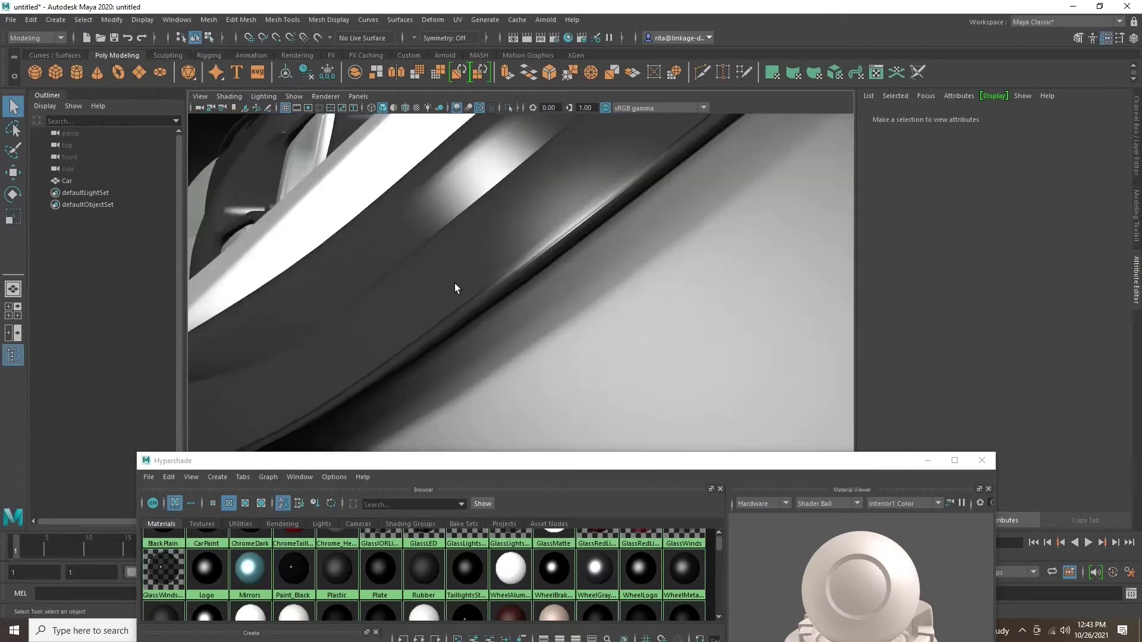
alt+drag(456, 288, 525, 329)
click(529, 329)
Pick a face inside the headlight, show the attributes of its assigned material, and return to Unreal Engine.
alt+right_drag(533, 329, 549, 377)
scroll(536, 317, up, 5)
click(553, 391)
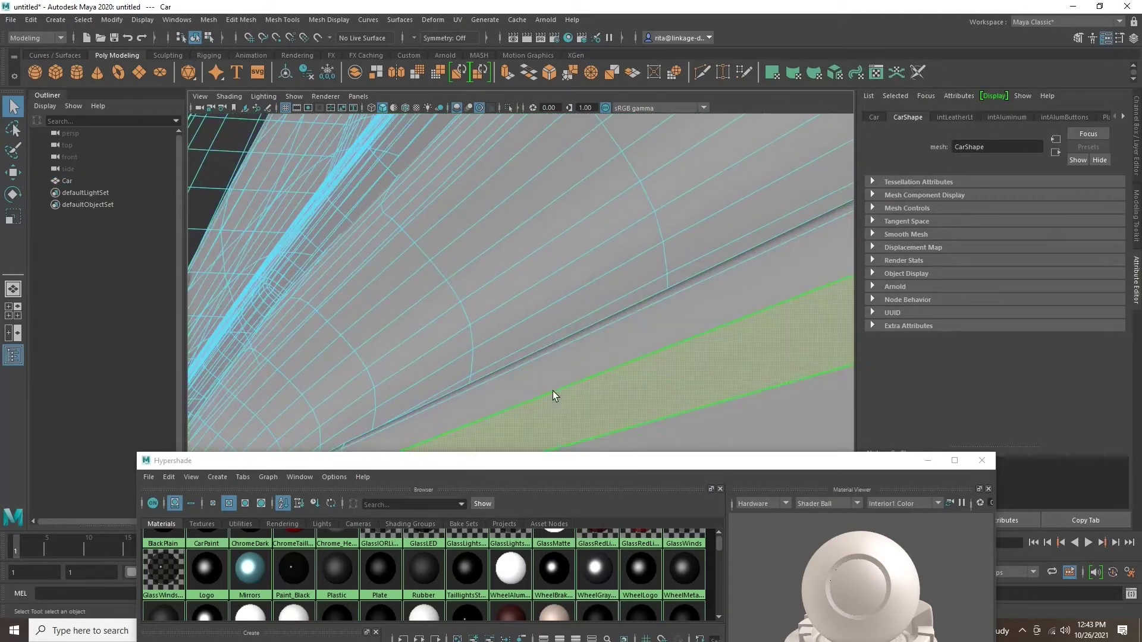
double_click(553, 393)
right_drag(554, 302, 547, 468)
right_drag(559, 601, 553, 593)
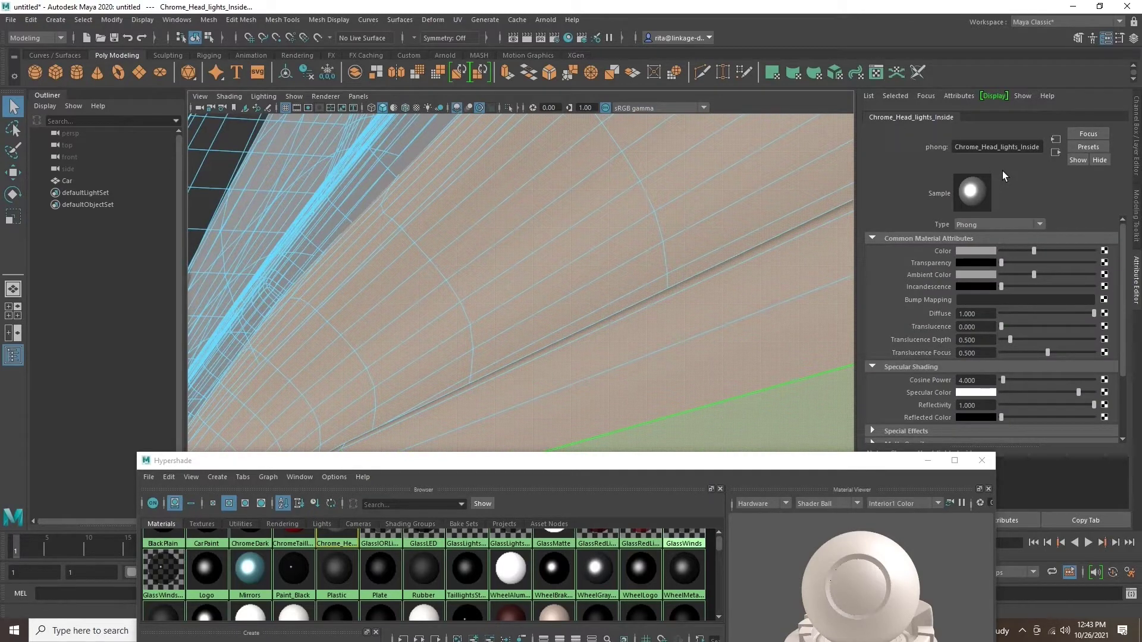
click(1072, 8)
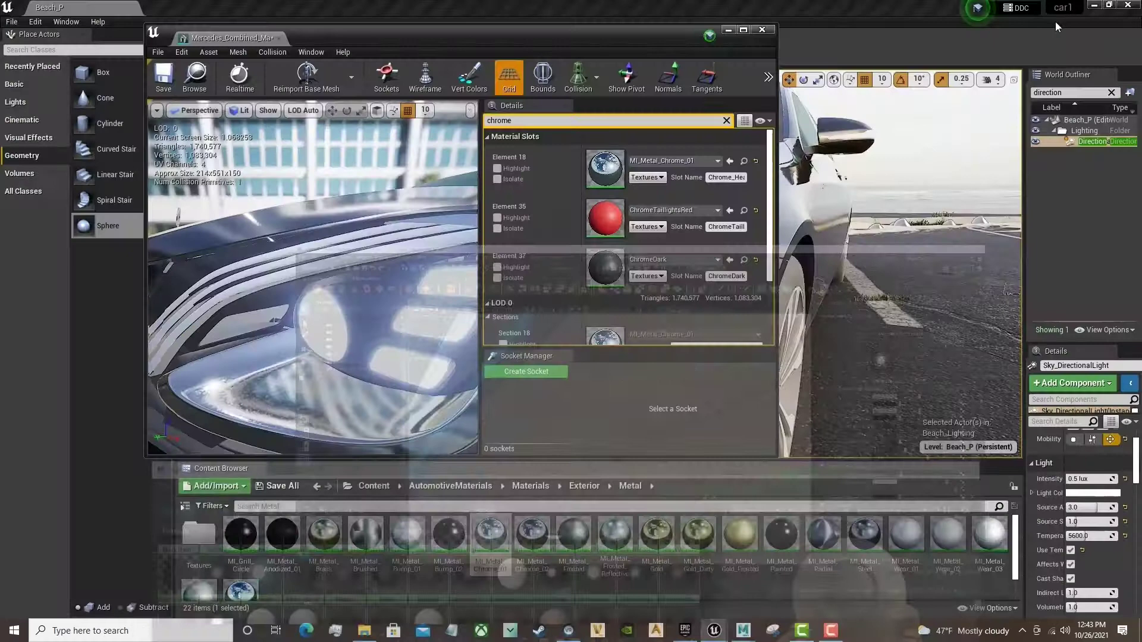
Check the chrome headlight from the car's front in the mesh preview, save the mesh and close its editor.
drag(362, 332, 364, 404)
drag(385, 314, 419, 316)
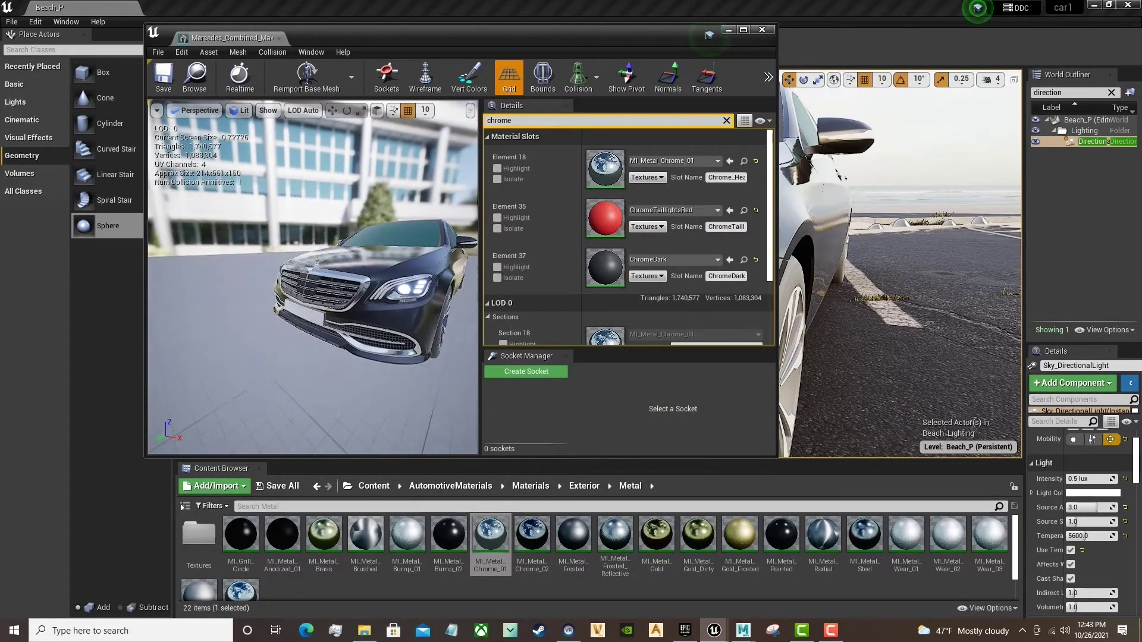
middle_drag(386, 314, 405, 326)
drag(386, 314, 333, 292)
click(164, 78)
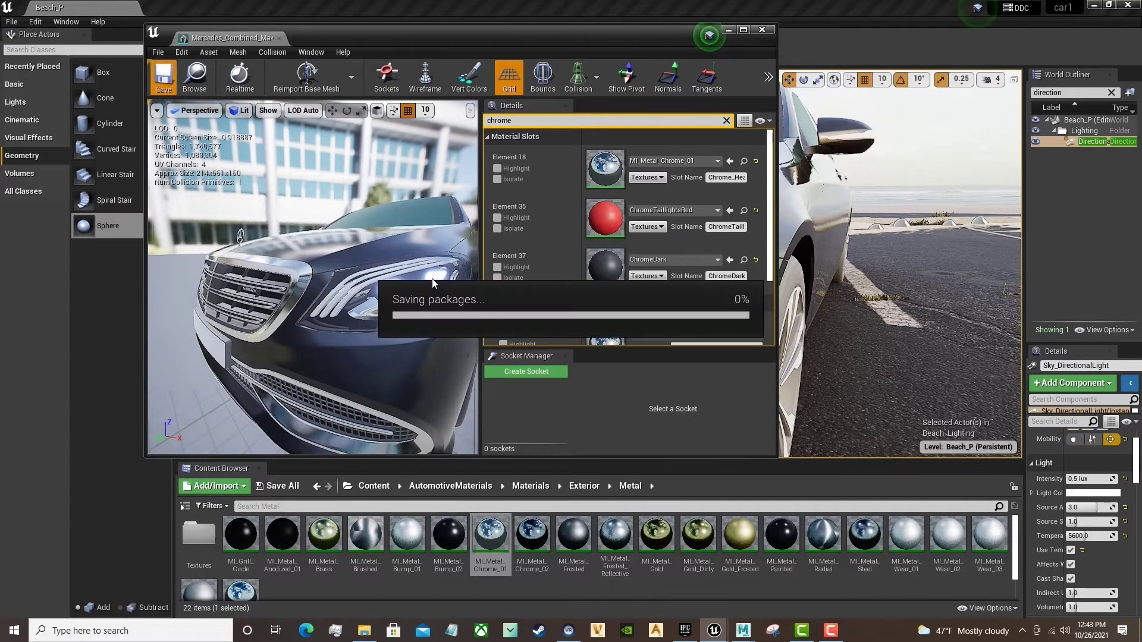
click(762, 29)
Try MI_Metal_Chrome_02 from the Exterior/Metal folder on the car's teal windshield glass.
key(s)
right_drag(647, 345, 647, 345)
alt+drag(668, 326, 549, 303)
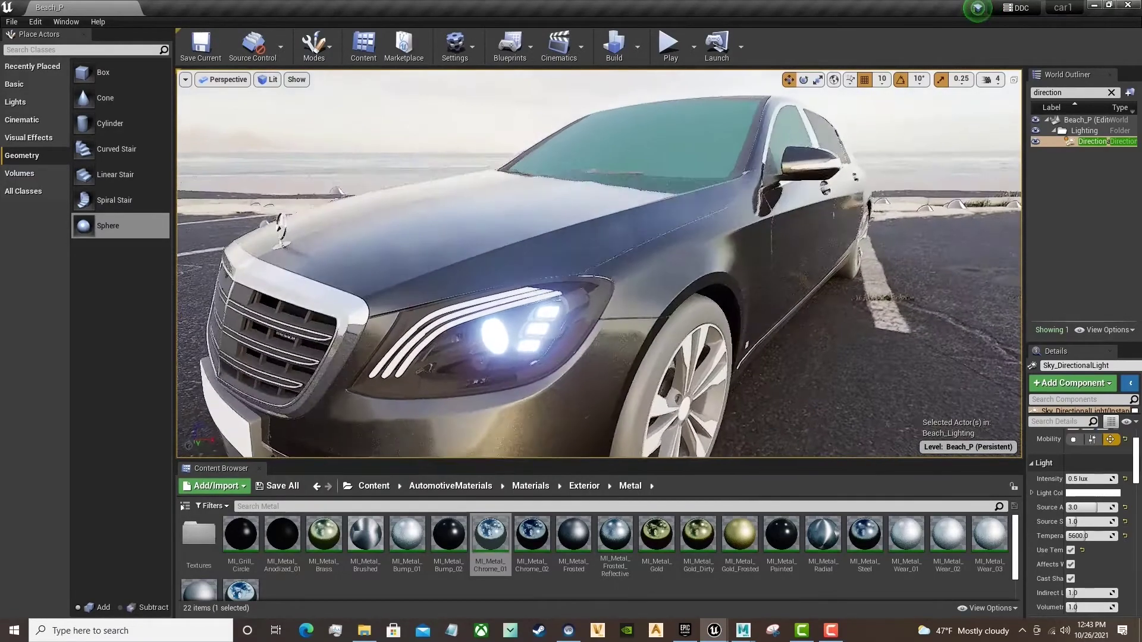
mouse_move(692, 438)
alt+mouse_down()
mouse_move(618, 452)
mouse_move(692, 438)
alt+mouse_up()
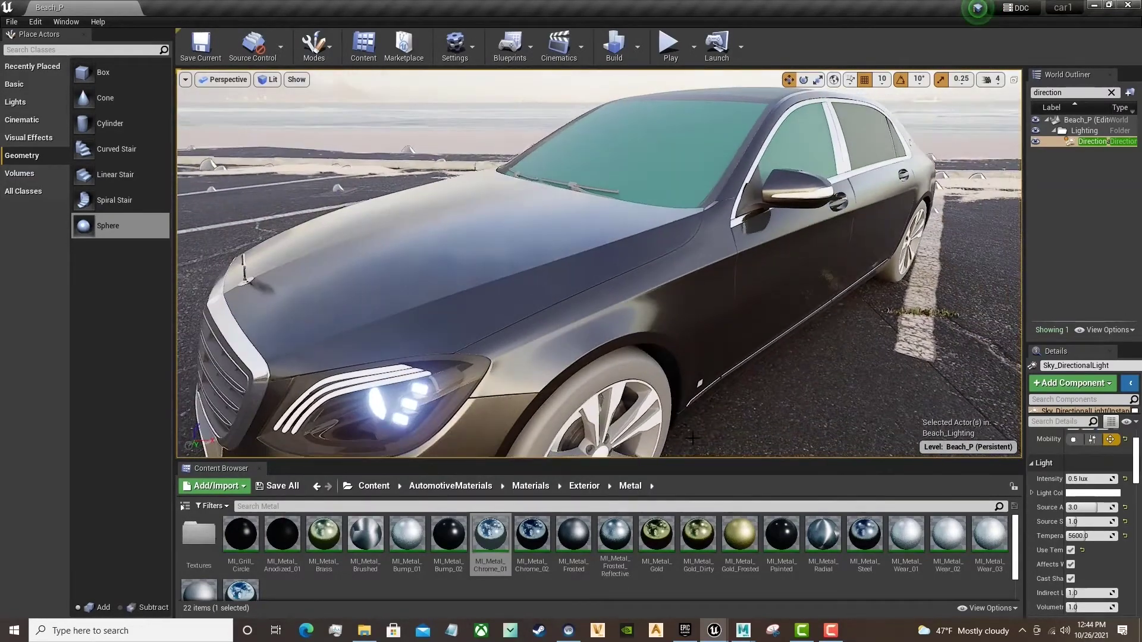
click(585, 488)
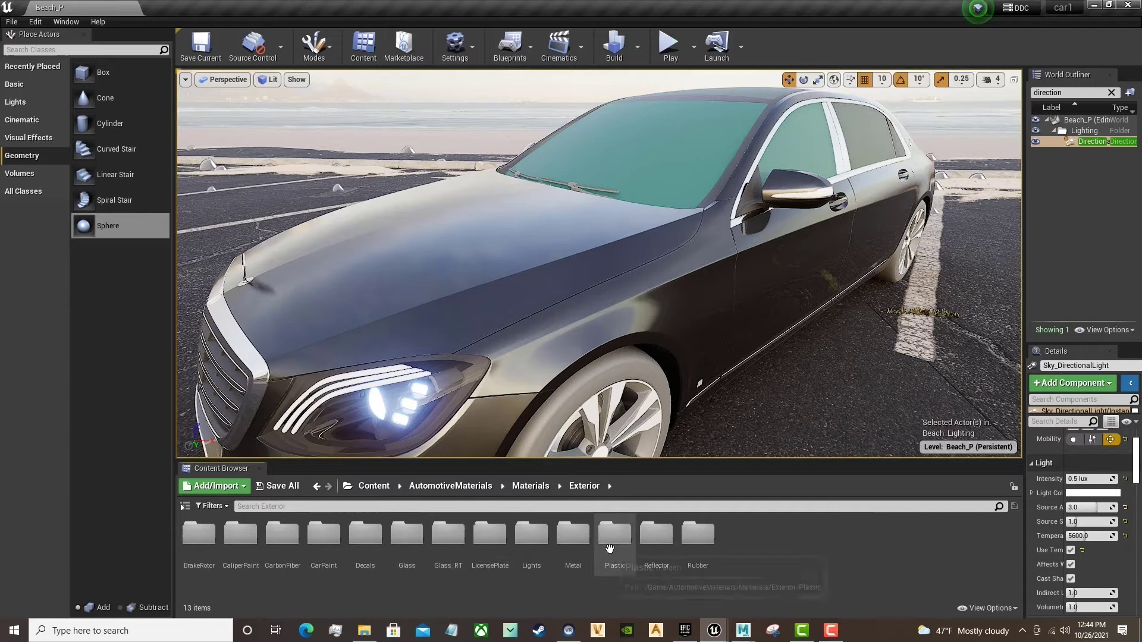
double_click(572, 534)
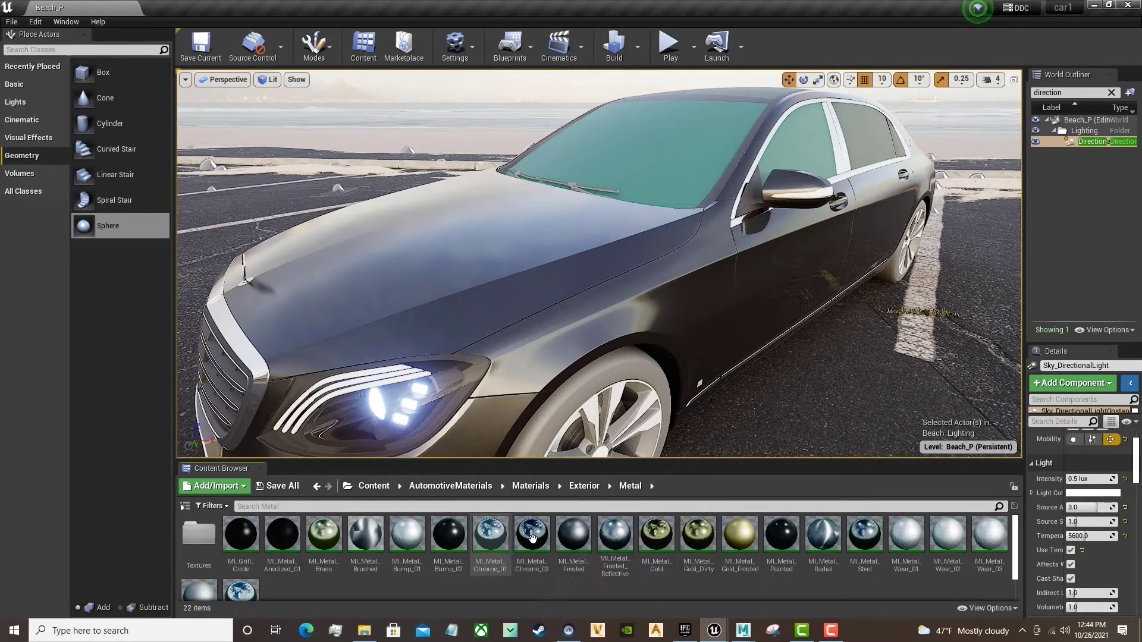
drag(532, 538, 684, 178)
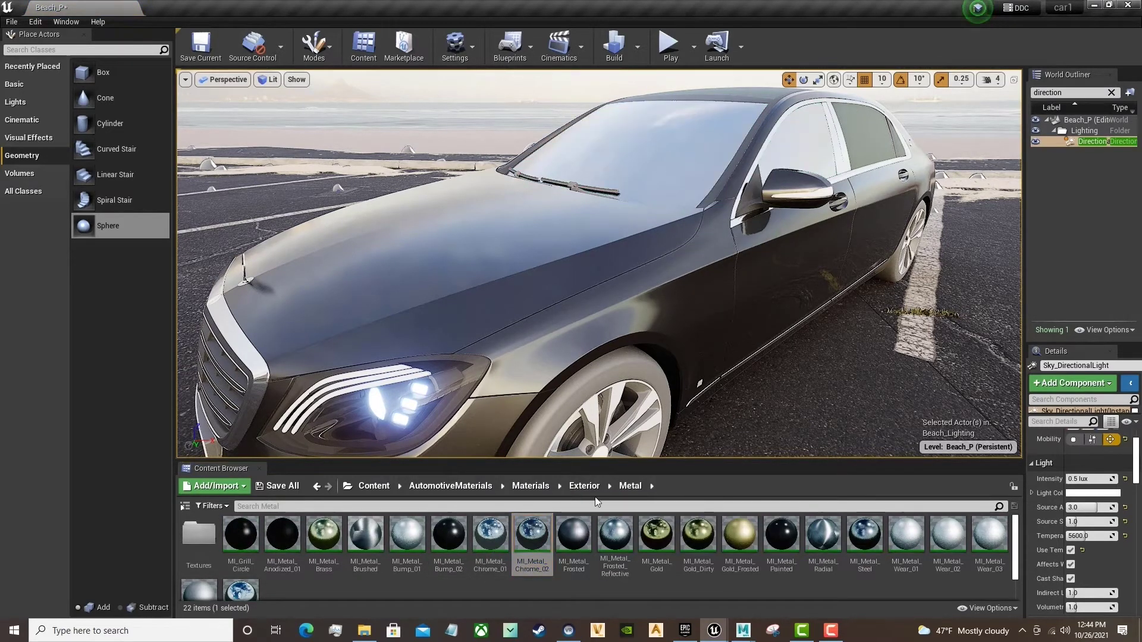
Apply MI_CarPaint_Black from the Exterior/CarPaint folder to the windshield glass and the rear side window.
click(577, 487)
double_click(321, 534)
drag(274, 539, 655, 141)
middle_drag(655, 140, 833, 134)
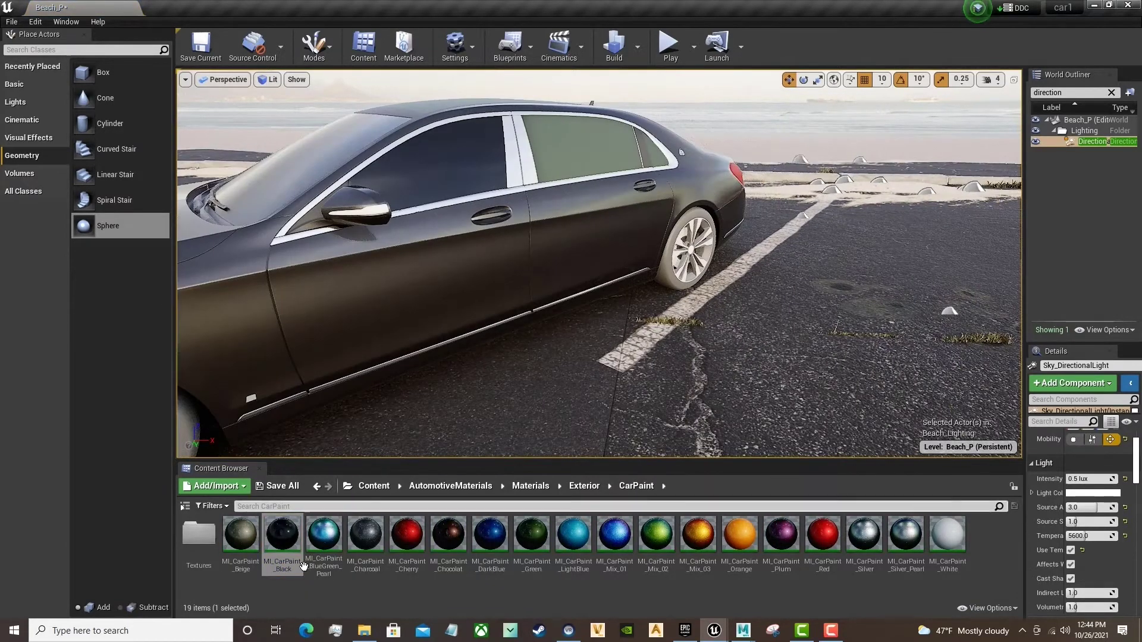
drag(283, 536, 589, 172)
middle_drag(575, 275, 600, 277)
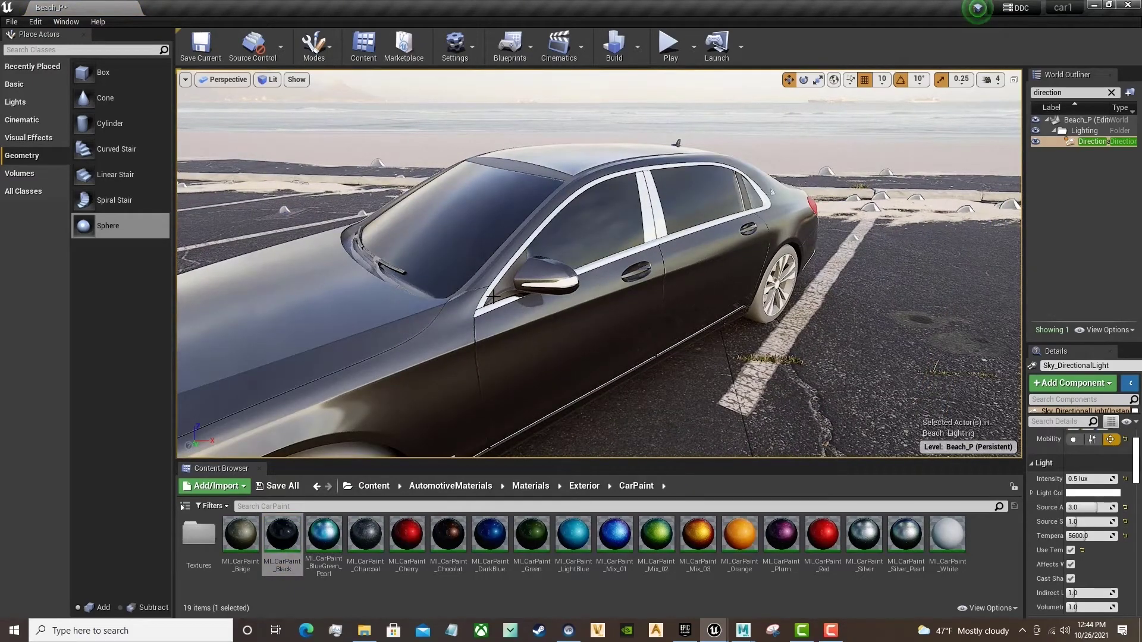
Apply MI_Plastic_Glossy from the Exterior/Plastic folder to the front license plate, and replace it with MI_Plastic_Clean.
scroll(493, 296, up, 2)
middle_drag(493, 296, 561, 319)
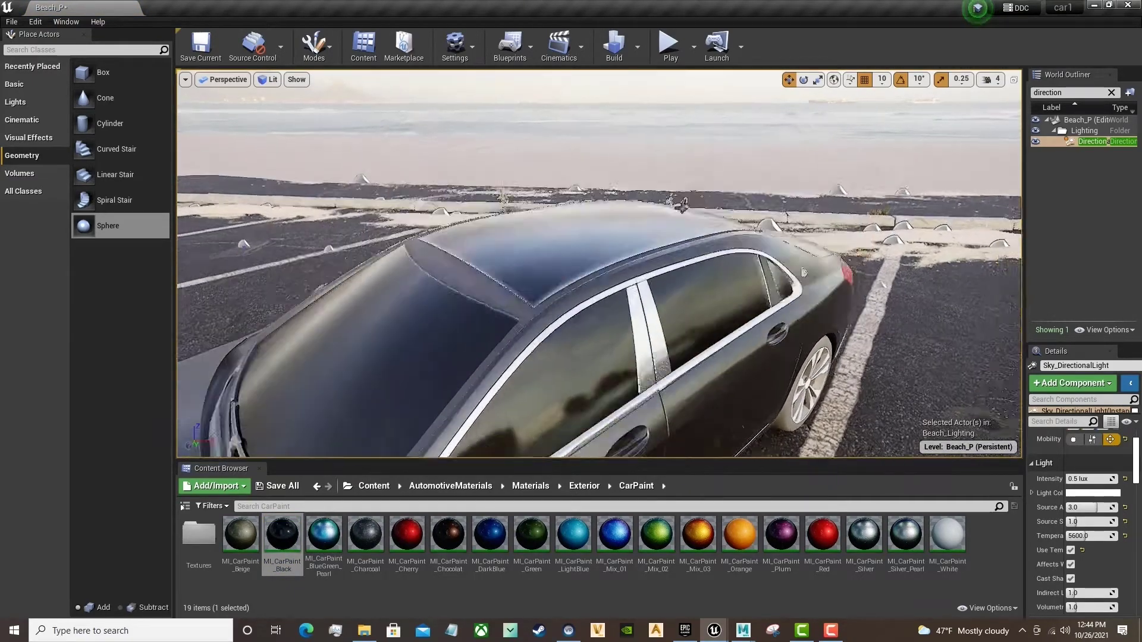
drag(691, 319, 660, 292)
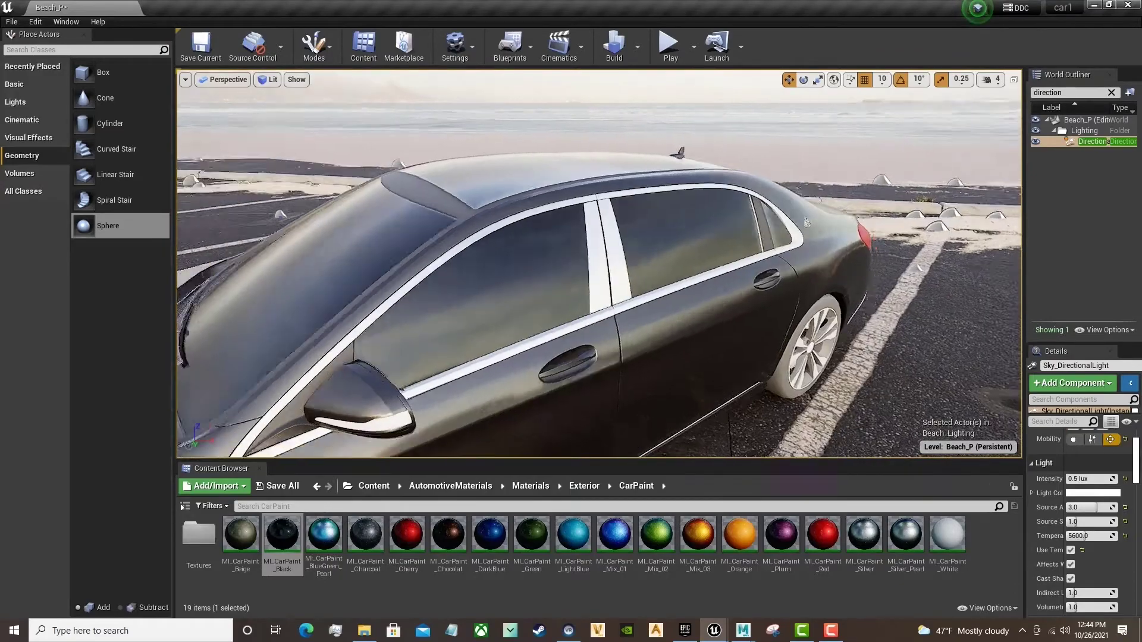
right_drag(510, 293, 553, 294)
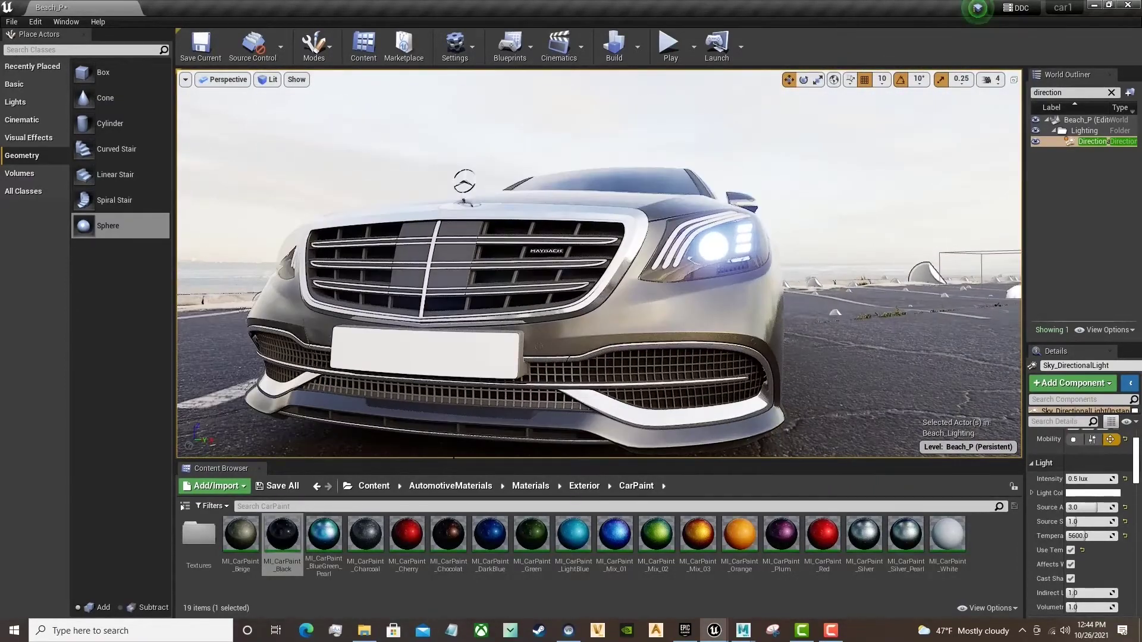
click(584, 485)
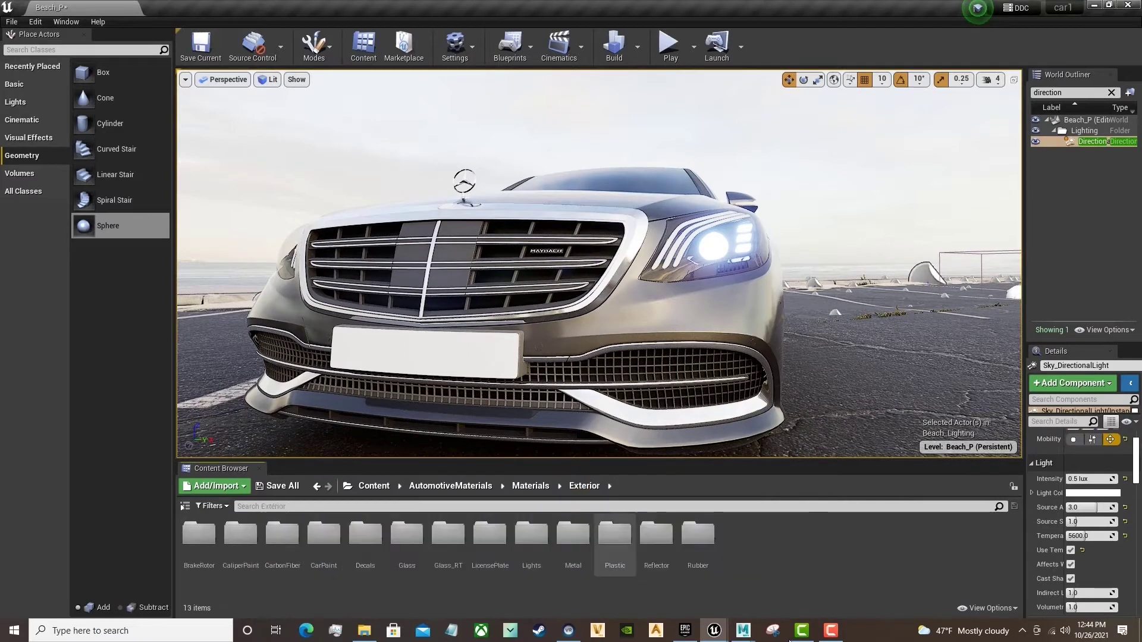
double_click(611, 538)
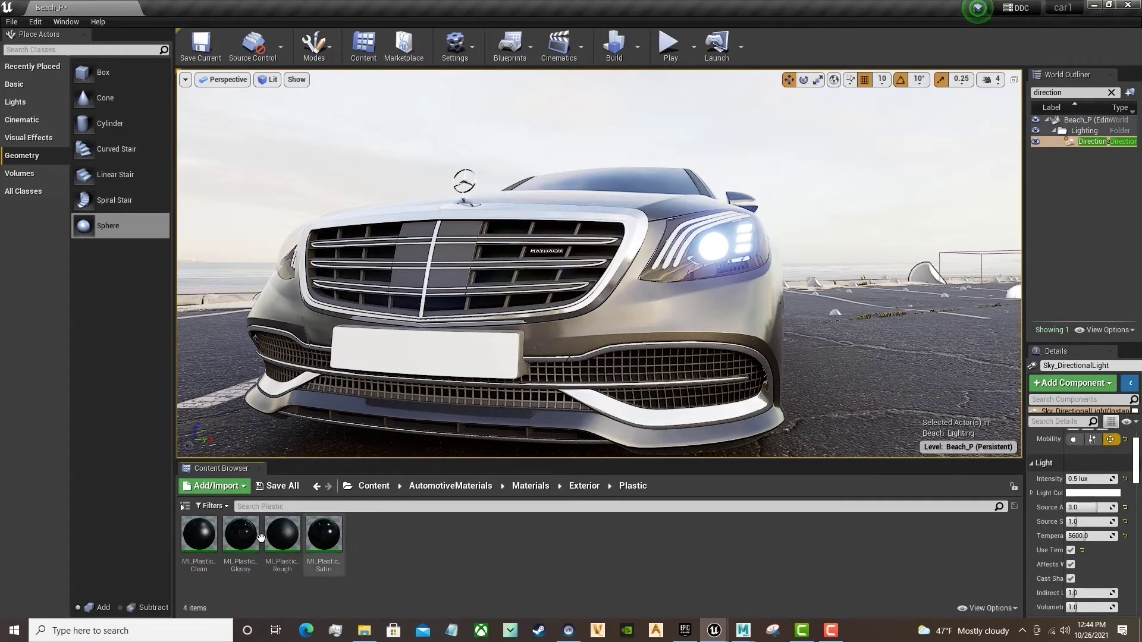
drag(241, 535, 425, 352)
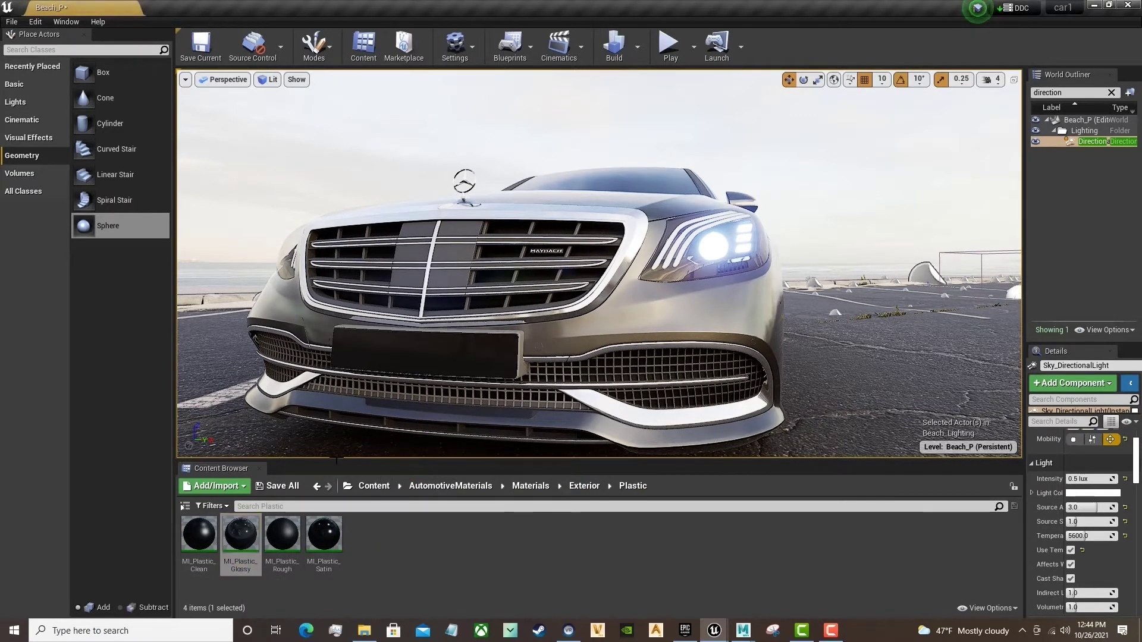
drag(198, 535, 435, 362)
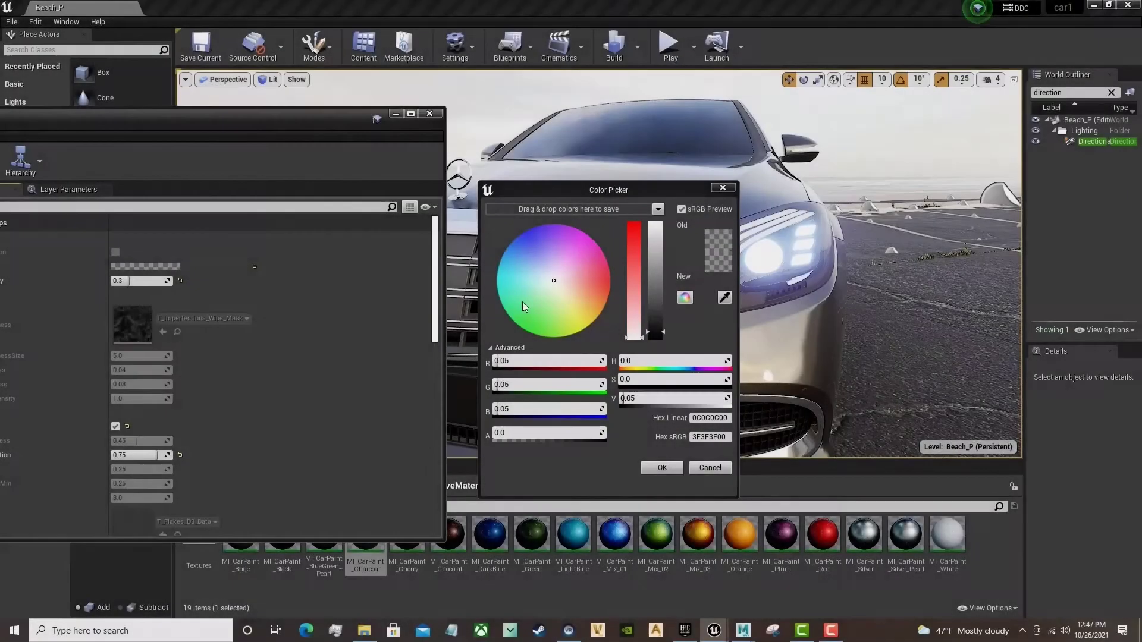
Tint the MI_CarPaint_Charcoal paint green with about hue 126, saturation 0.76 and value 0.13, and check it on the hood.
click(528, 315)
drag(604, 181, 407, 173)
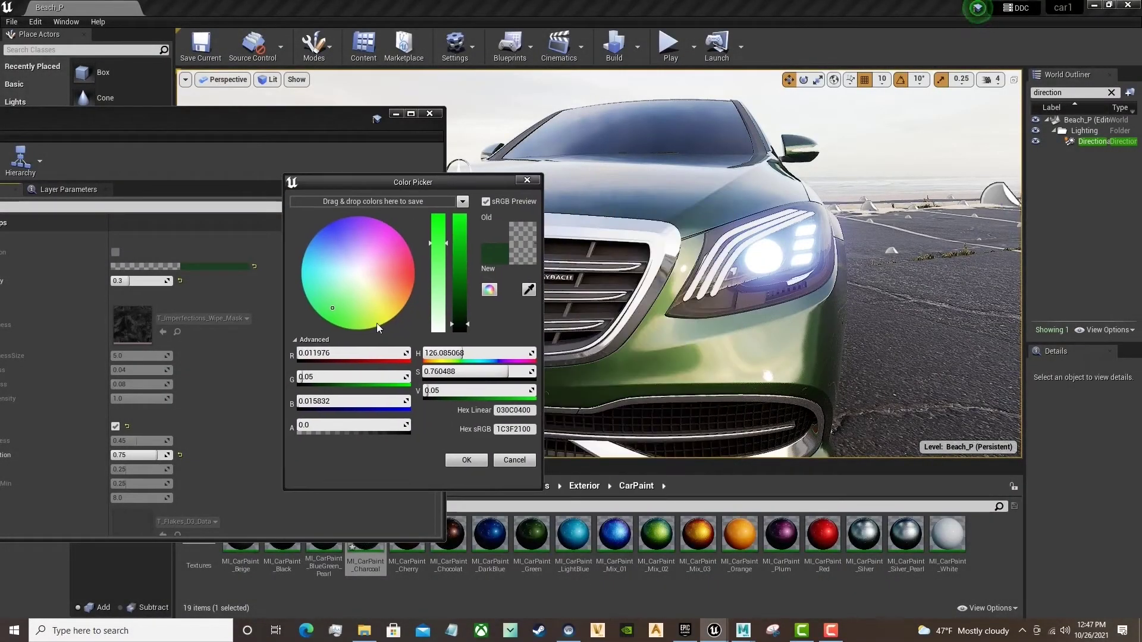
drag(331, 310, 324, 312)
drag(465, 294, 469, 313)
drag(442, 227, 442, 245)
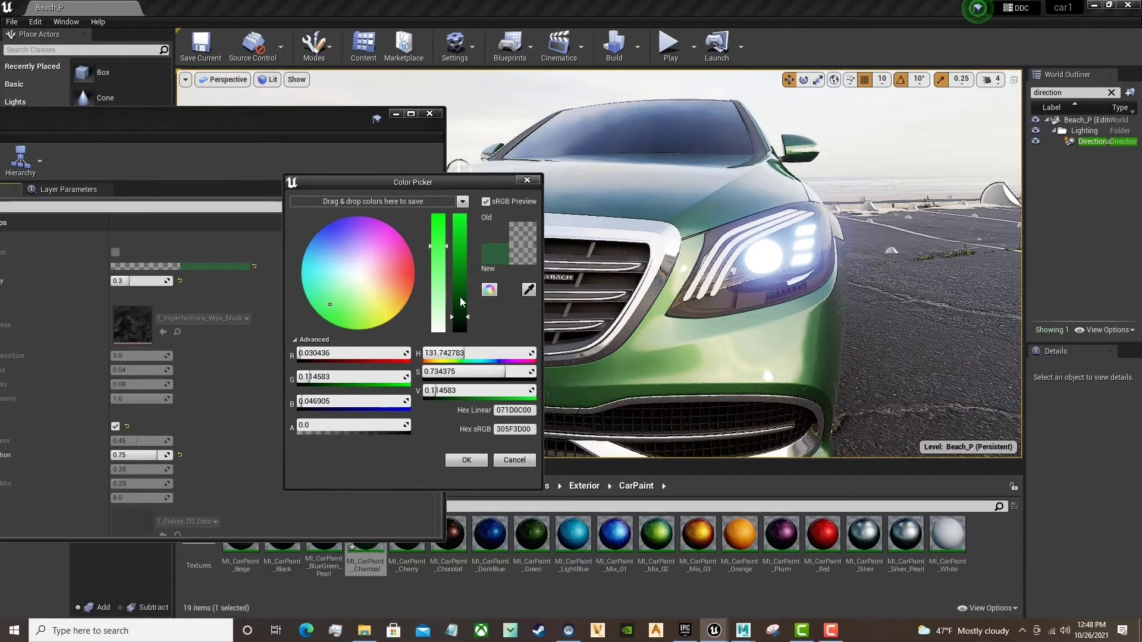
click(461, 315)
click(325, 314)
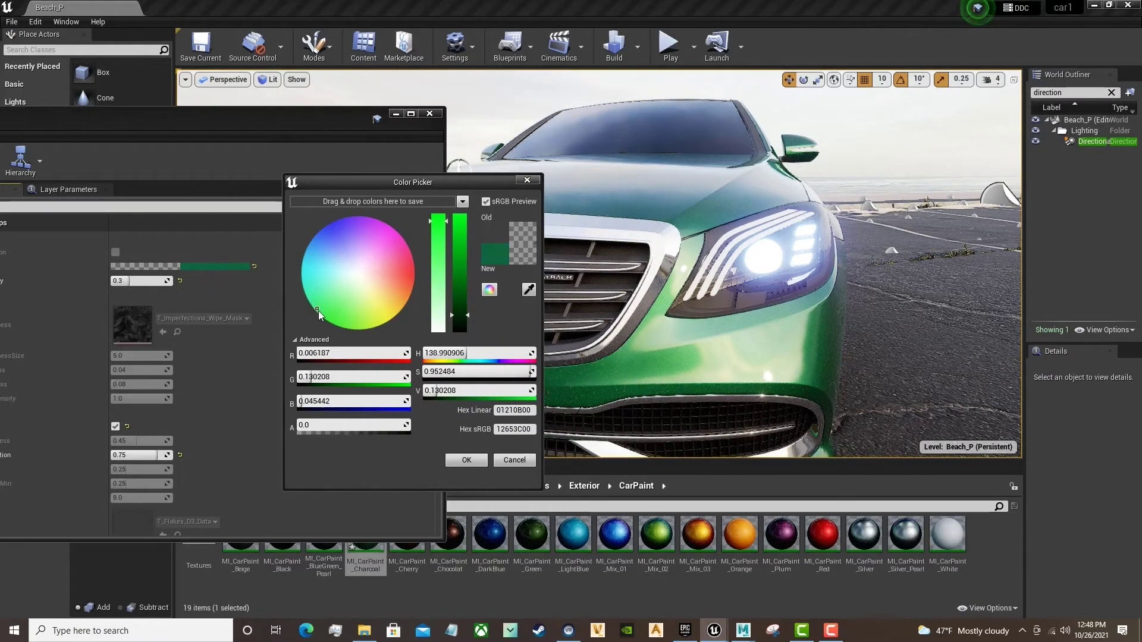
click(355, 327)
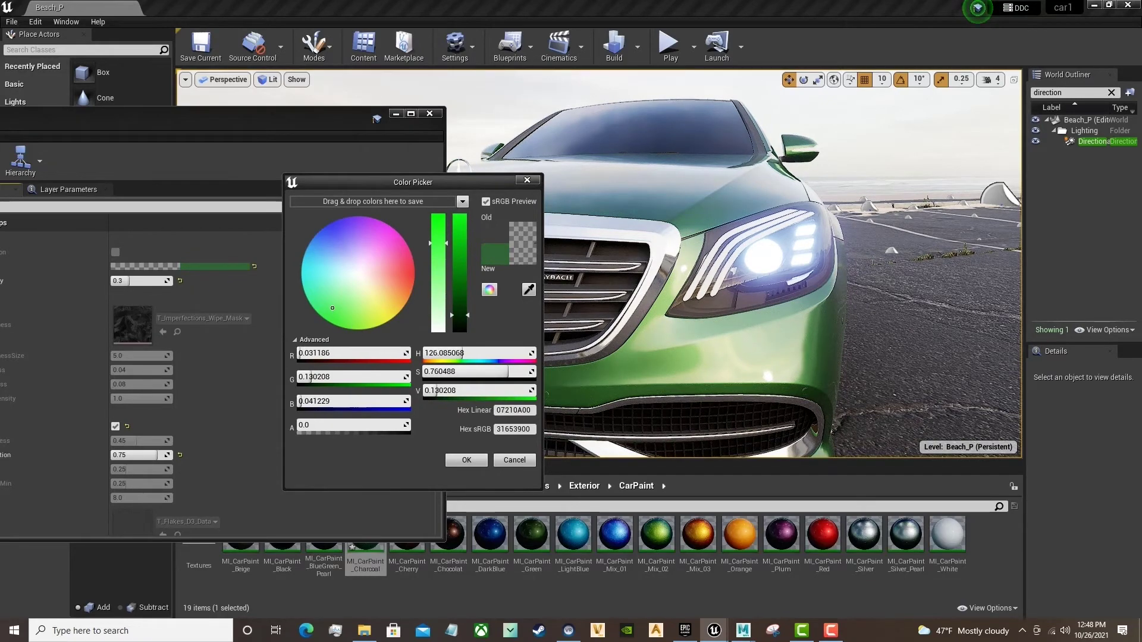
right_drag(782, 263, 743, 286)
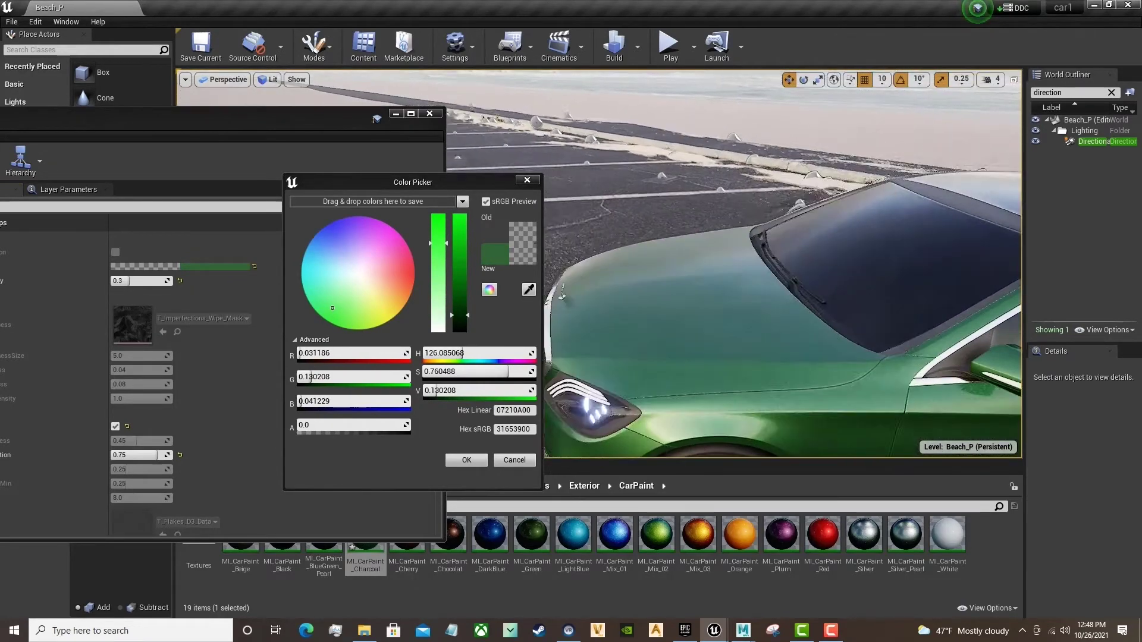
right_drag(562, 294, 562, 294)
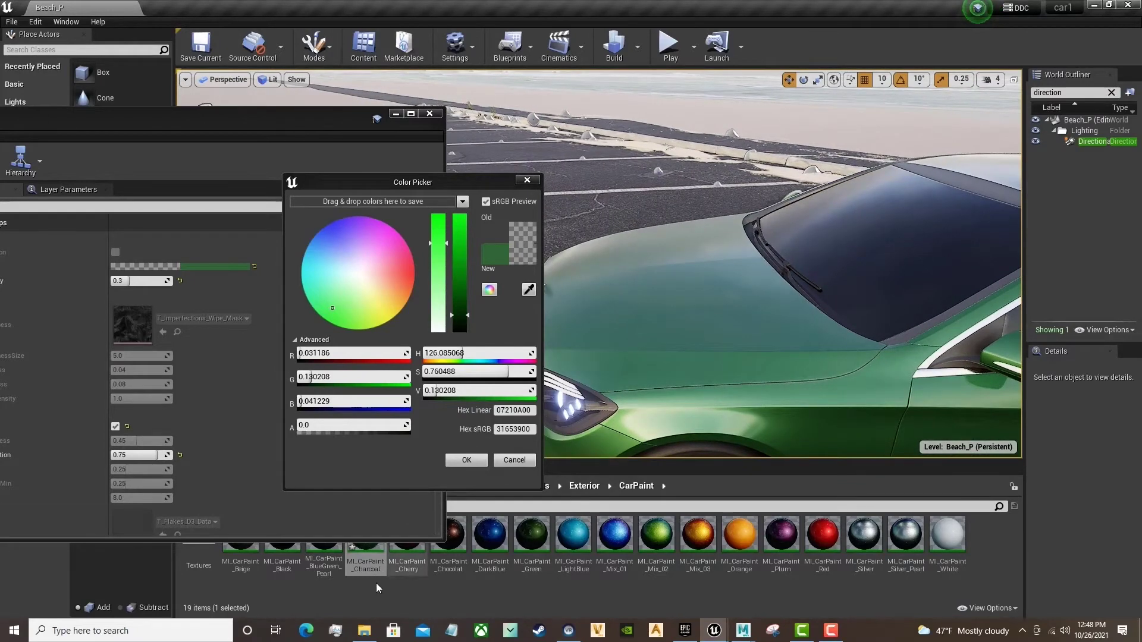
Open the TutorialFinal Test reference image from the Linkage UE4 Tutorials folder and minimize the folder window.
click(364, 630)
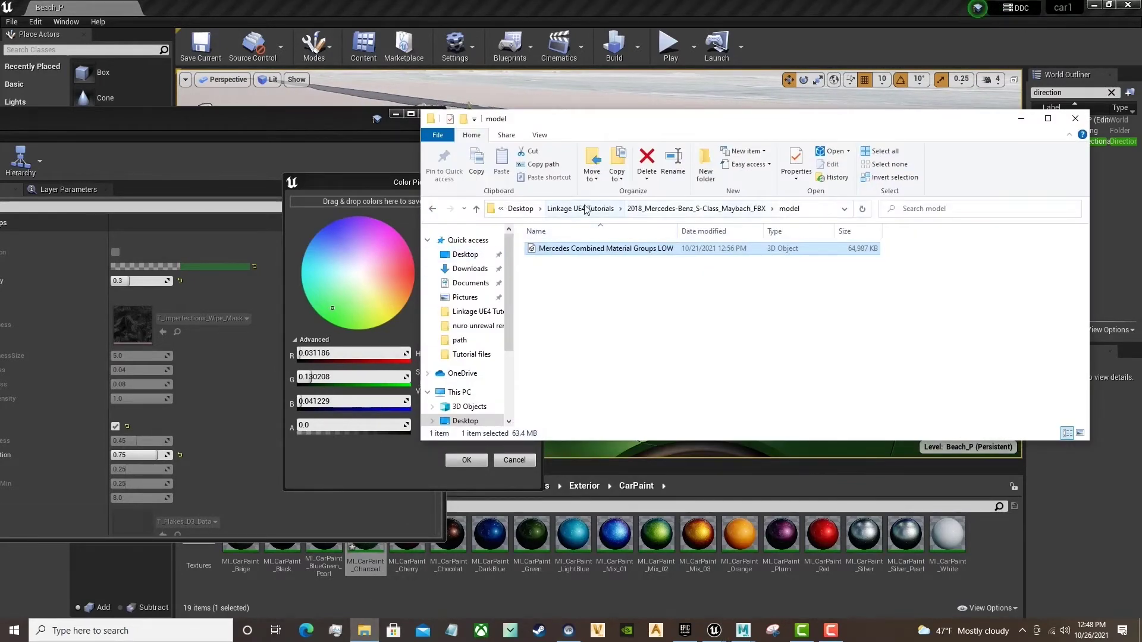
click(580, 209)
double_click(1044, 280)
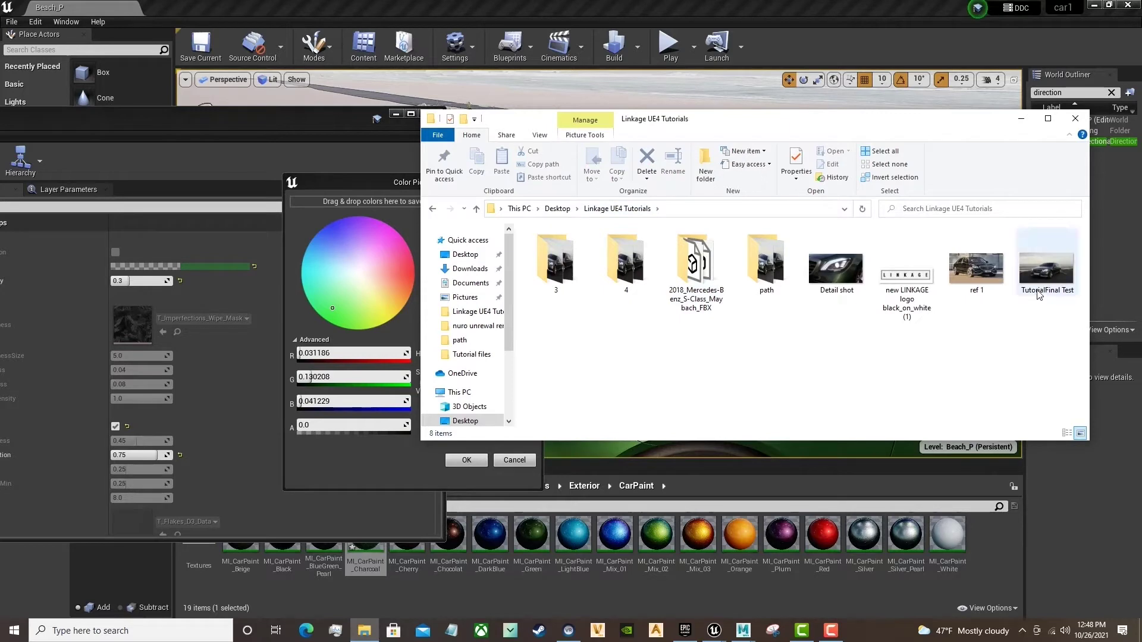
click(1020, 119)
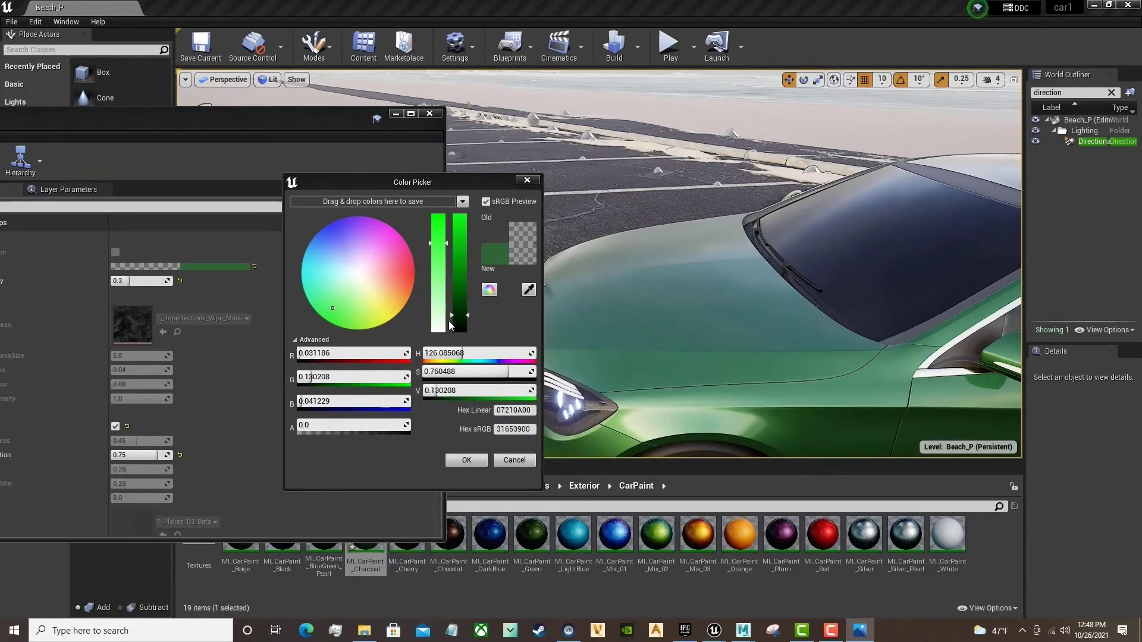
Darken the car paint to a deep blue-green with about hue 157, saturation 0.87 and value 0.04, and check it from the car's front.
drag(463, 326, 458, 322)
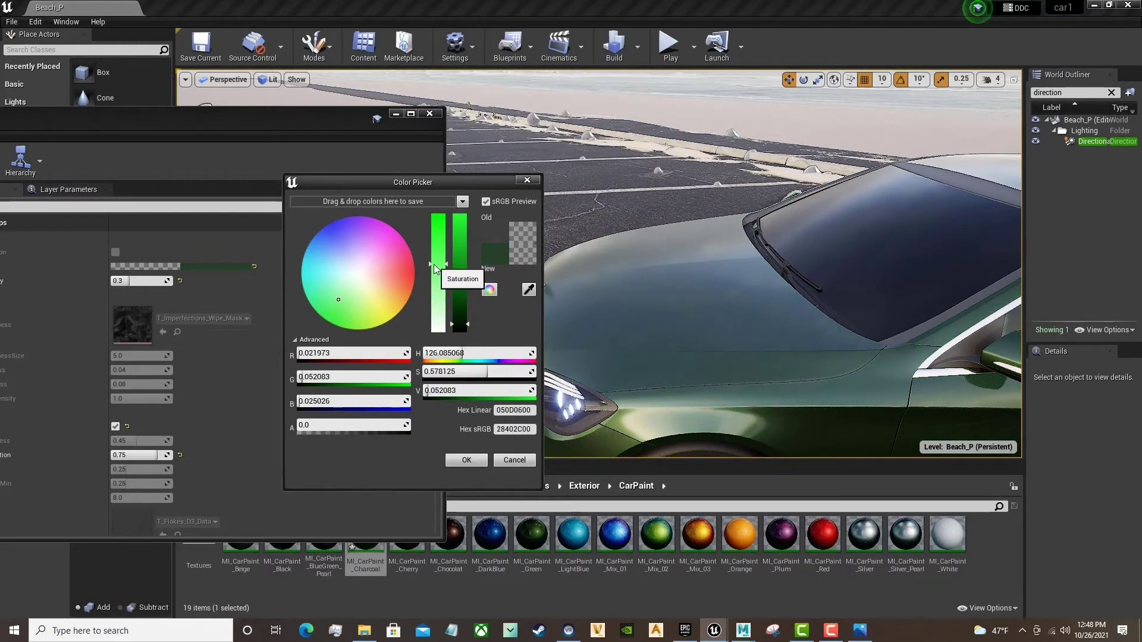
mouse_move(433, 264)
mouse_down()
mouse_move(436, 224)
mouse_move(436, 237)
mouse_up()
drag(452, 327, 458, 325)
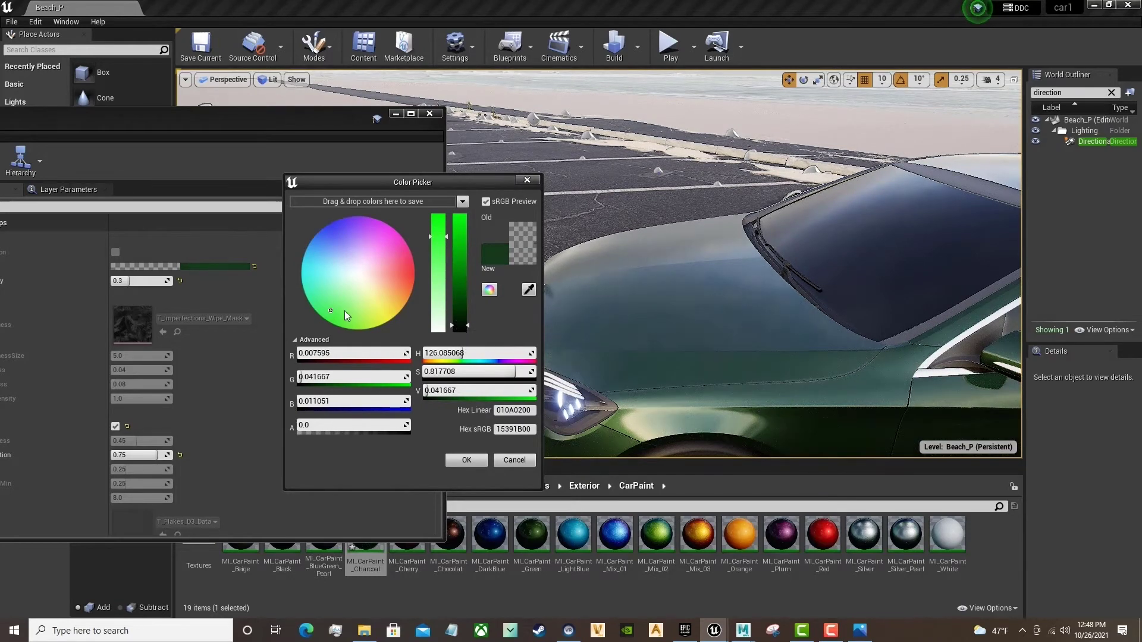
mouse_move(330, 310)
mouse_down()
mouse_move(303, 284)
mouse_move(312, 292)
mouse_up()
right_drag(766, 352, 831, 318)
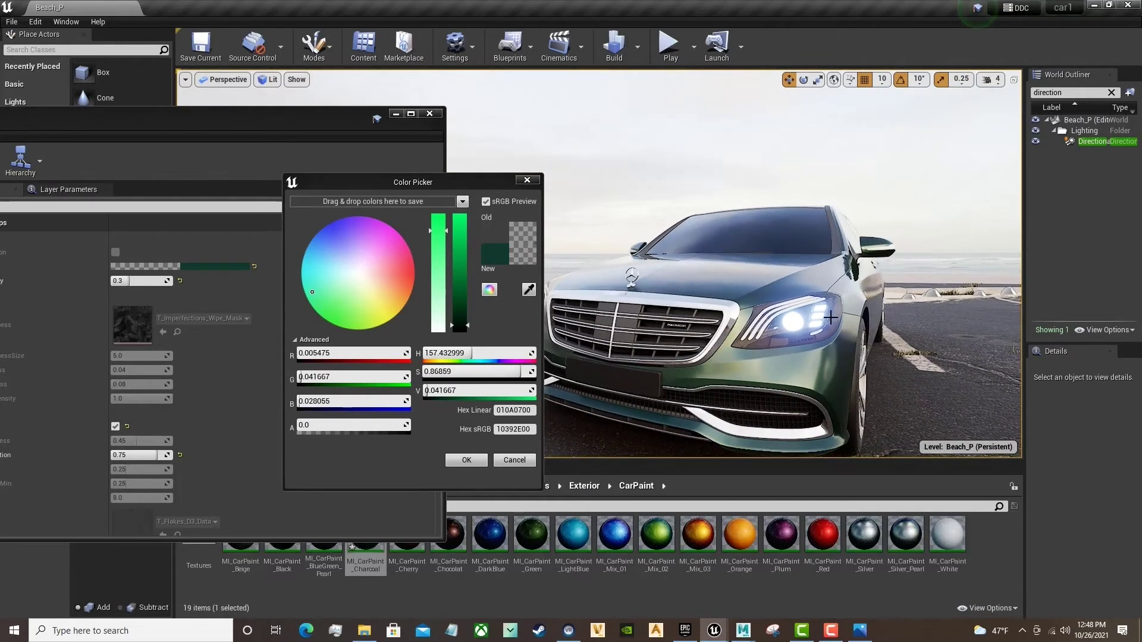
Find the HDRIBackdrop actor in the scene with the search term hdr and set its intensity to 0.7.
click(1111, 92)
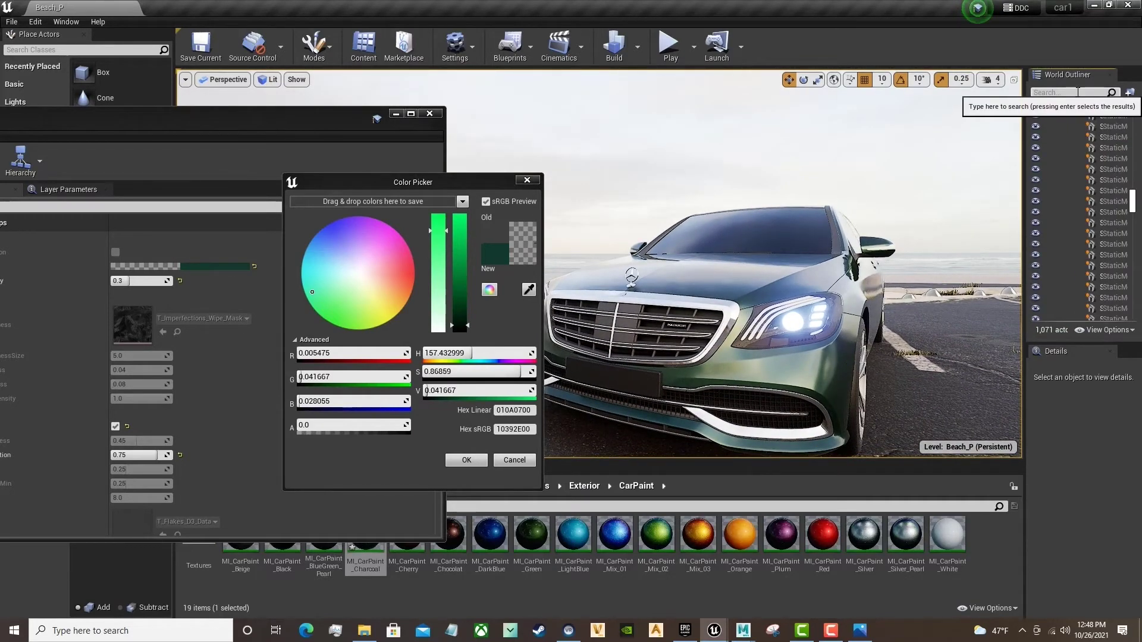
text(hdr)
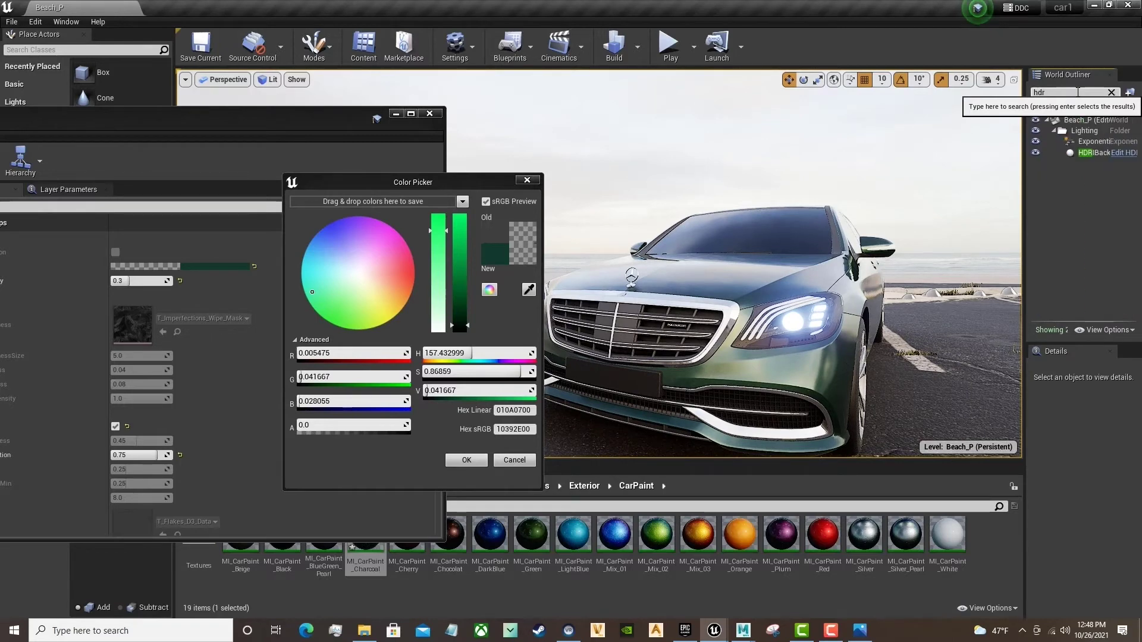
key(Return)
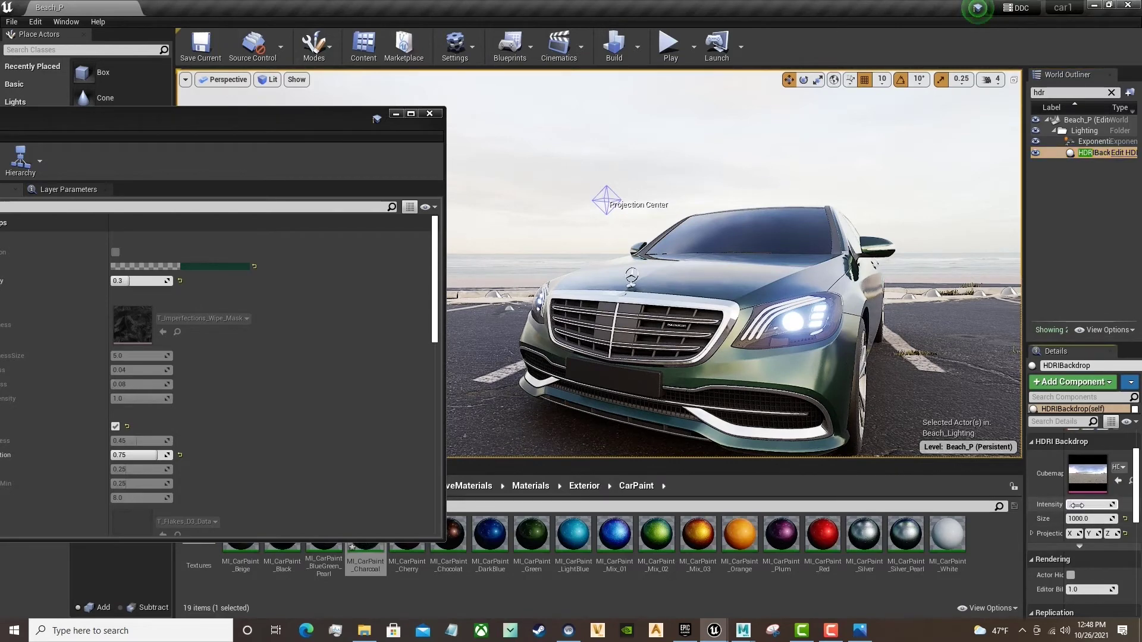
drag(1077, 505, 1074, 505)
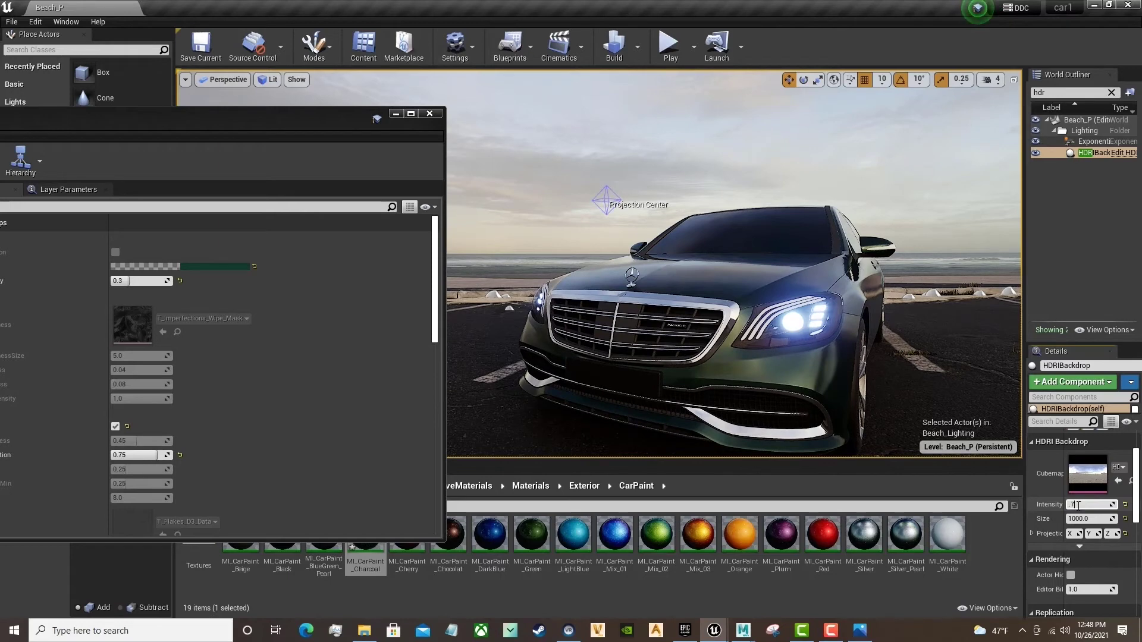
key(Return)
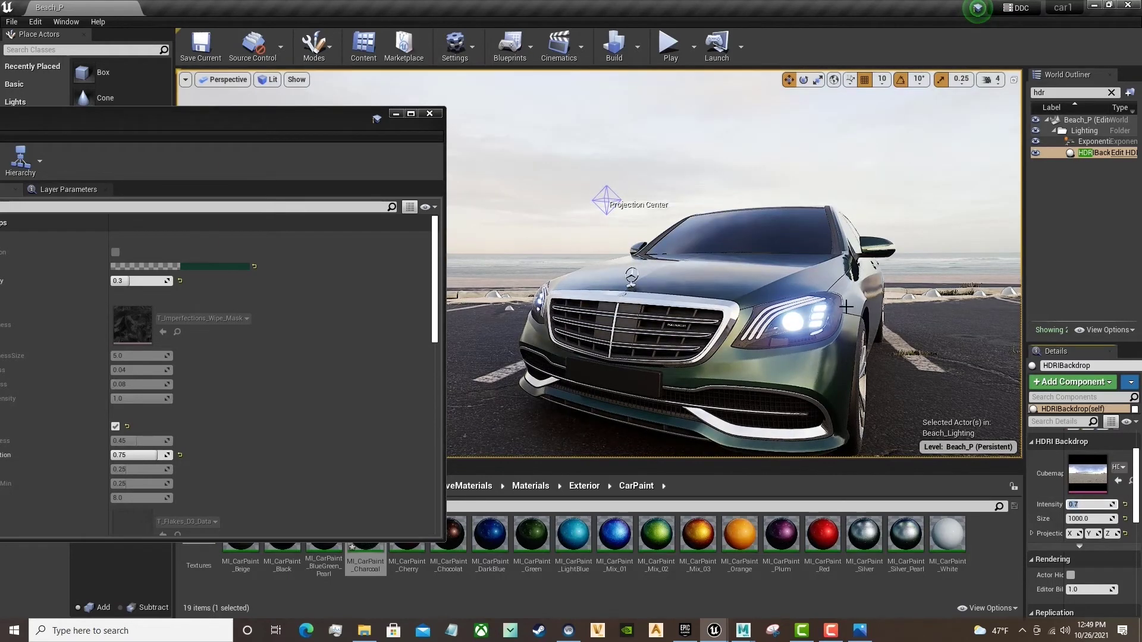
Darken the car paint's base color to a value of about 0.03 and save the MI_CarPaint_Charcoal material.
right_drag(925, 279, 818, 303)
alt+drag(818, 303, 824, 396)
drag(924, 278, 923, 277)
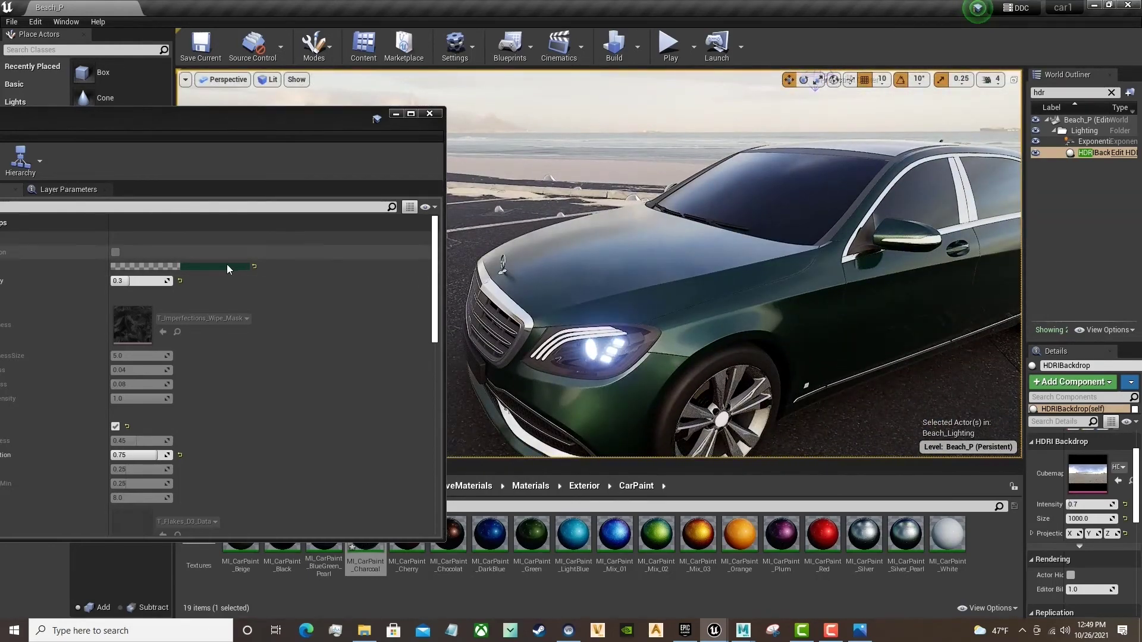
click(226, 266)
drag(400, 422, 401, 420)
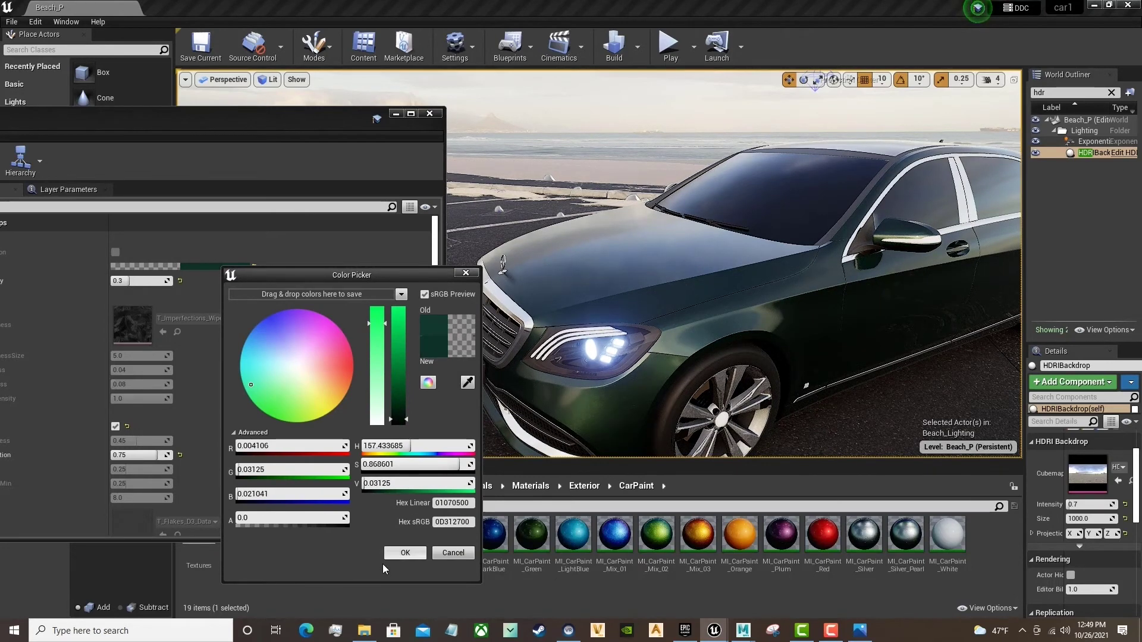
click(400, 556)
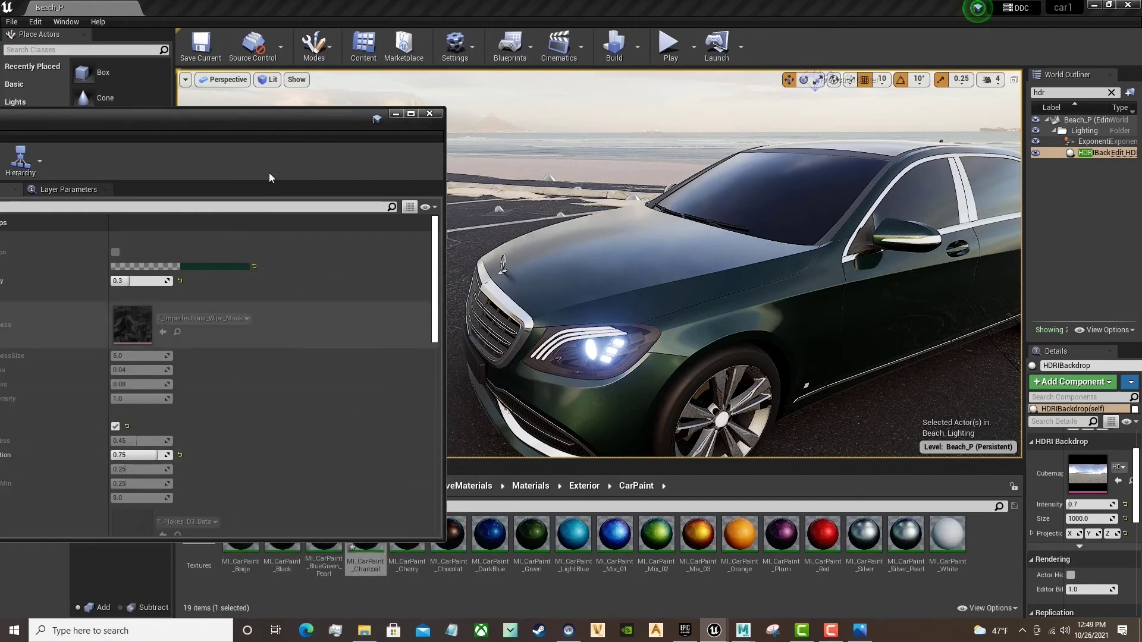
drag(321, 125, 612, 144)
click(121, 177)
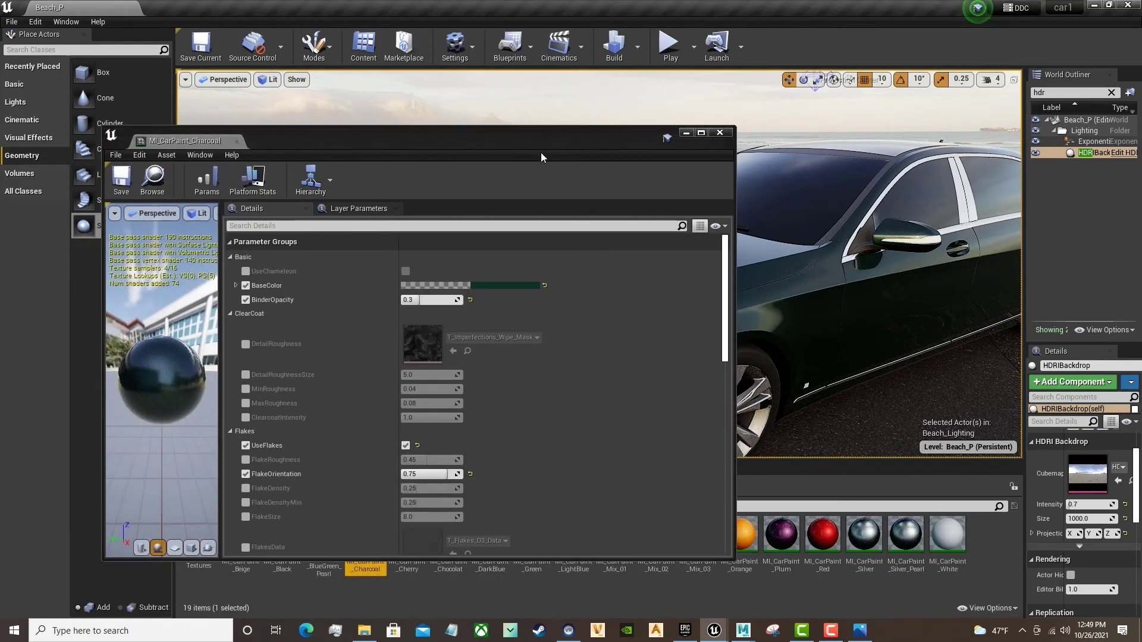